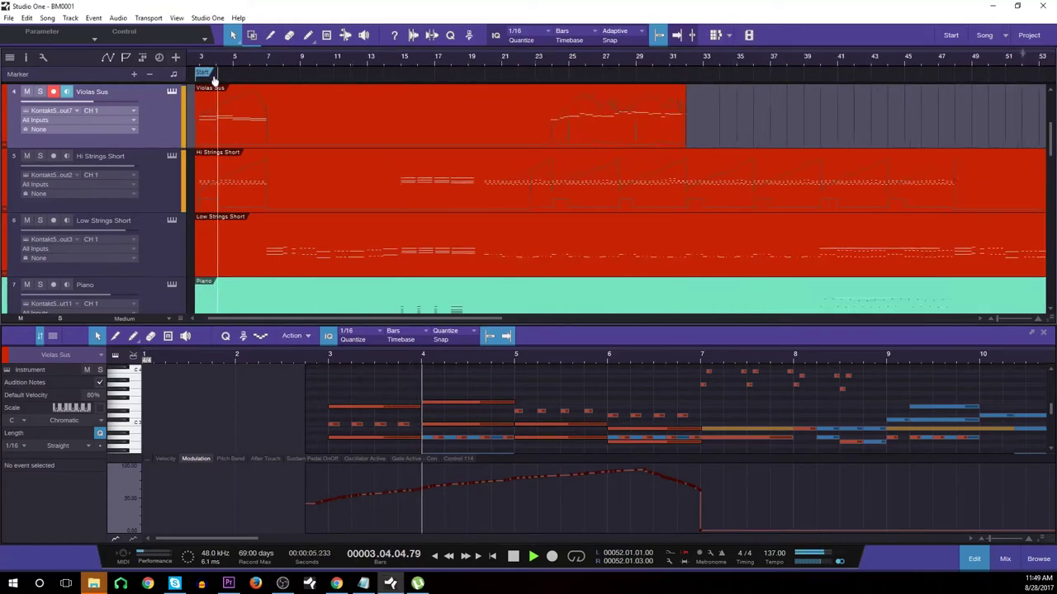
Display the Hi Strings Short part's notes and modulation curve in the note editor.
scroll(214, 79, down, 3)
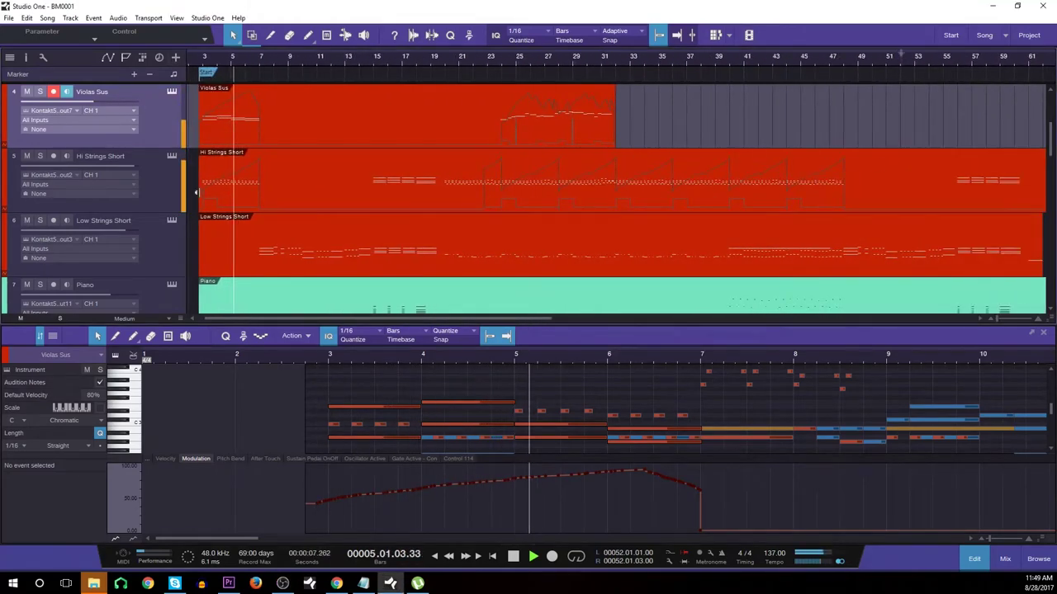
click(259, 191)
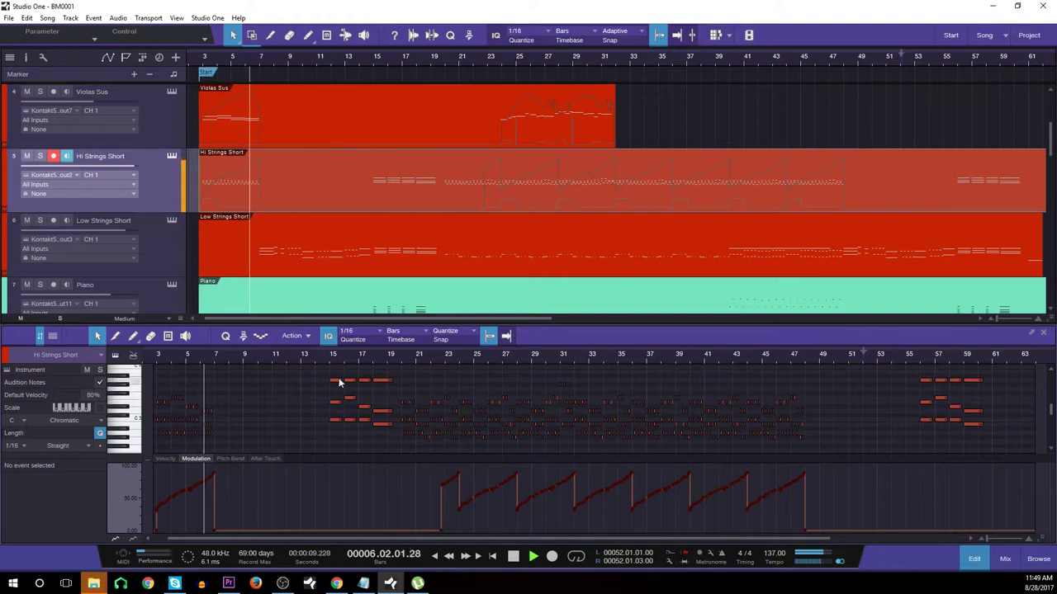
scroll(252, 355, up, 2)
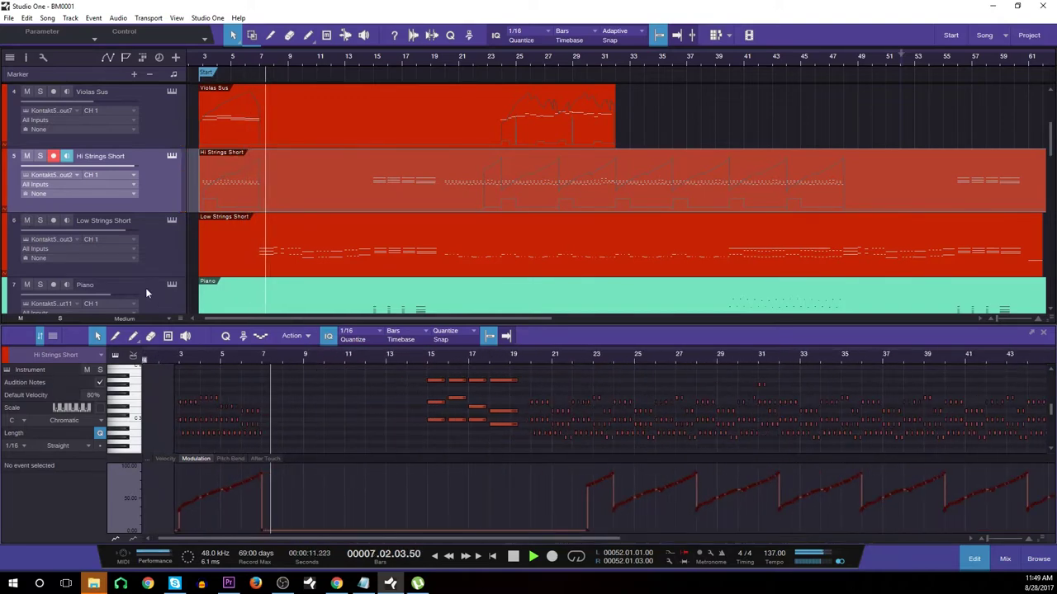
Select the Low Strings Short track and show the string channels in the mixer.
click(155, 254)
key(F3)
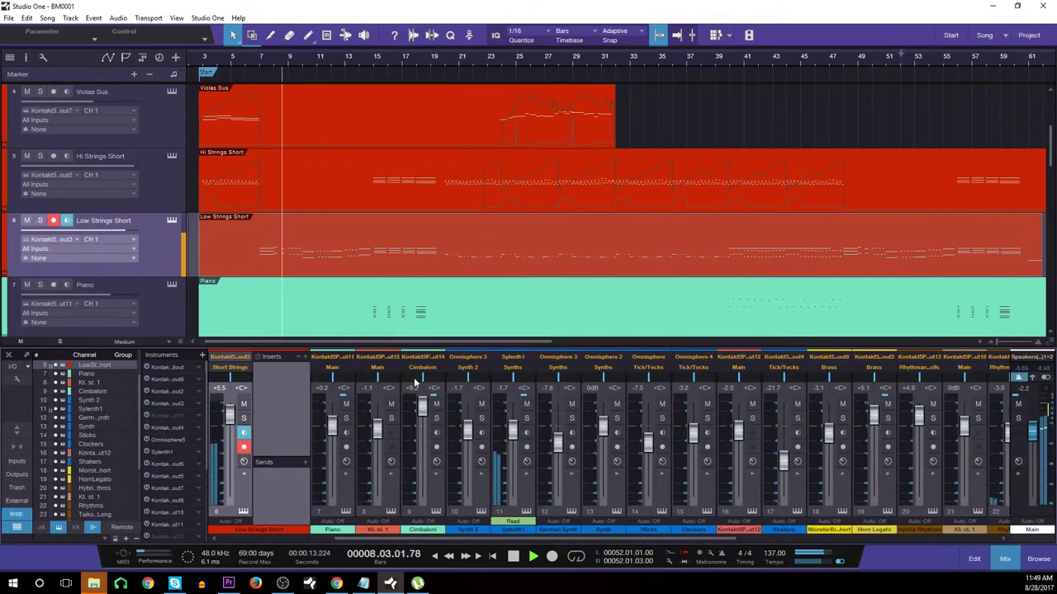
drag(475, 540, 305, 347)
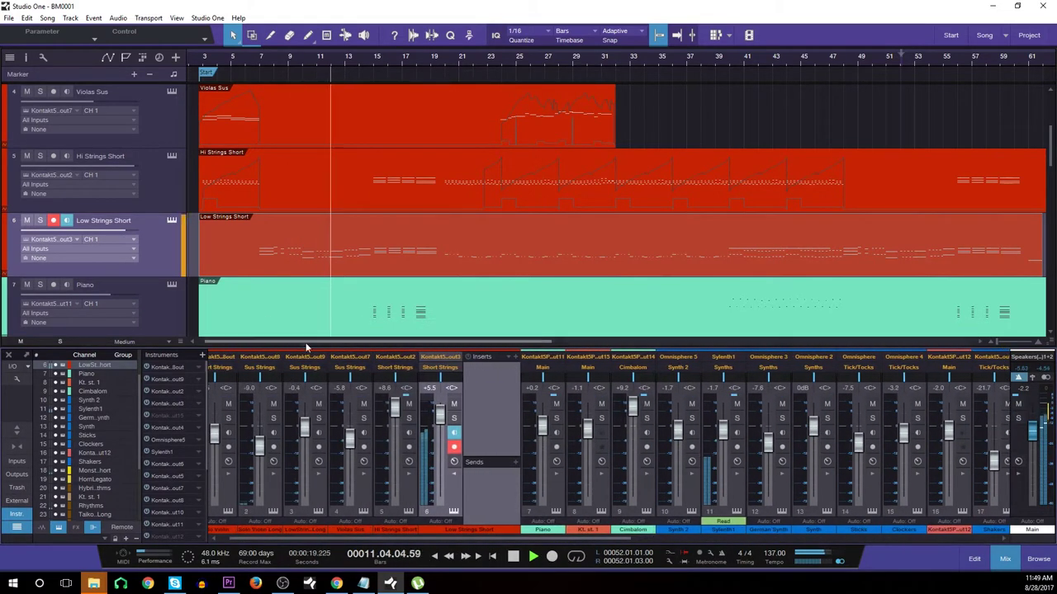
Examine the arrangement's string, piano, cimbalom and synth tracks during playback, with the Hi Strings Short track selected.
scroll(295, 217, down, 3)
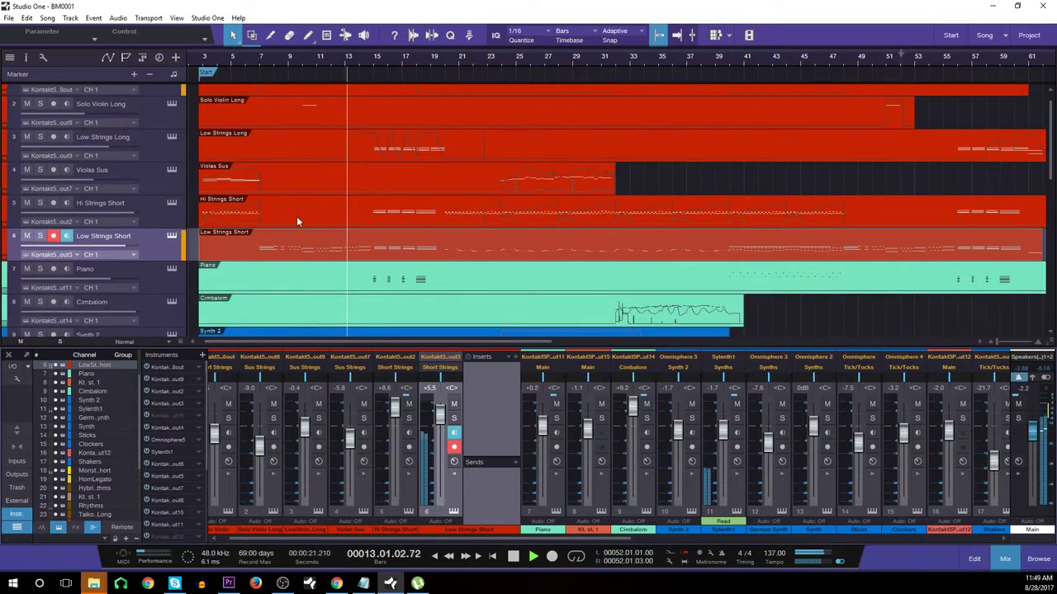
scroll(298, 221, down, 2)
drag(292, 67, 261, 38)
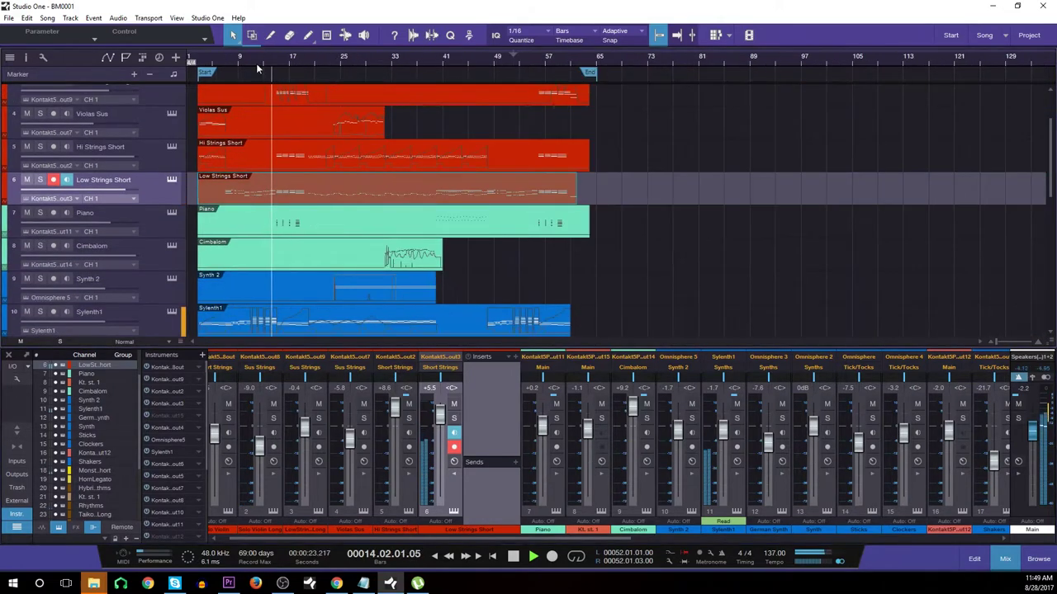
click(588, 148)
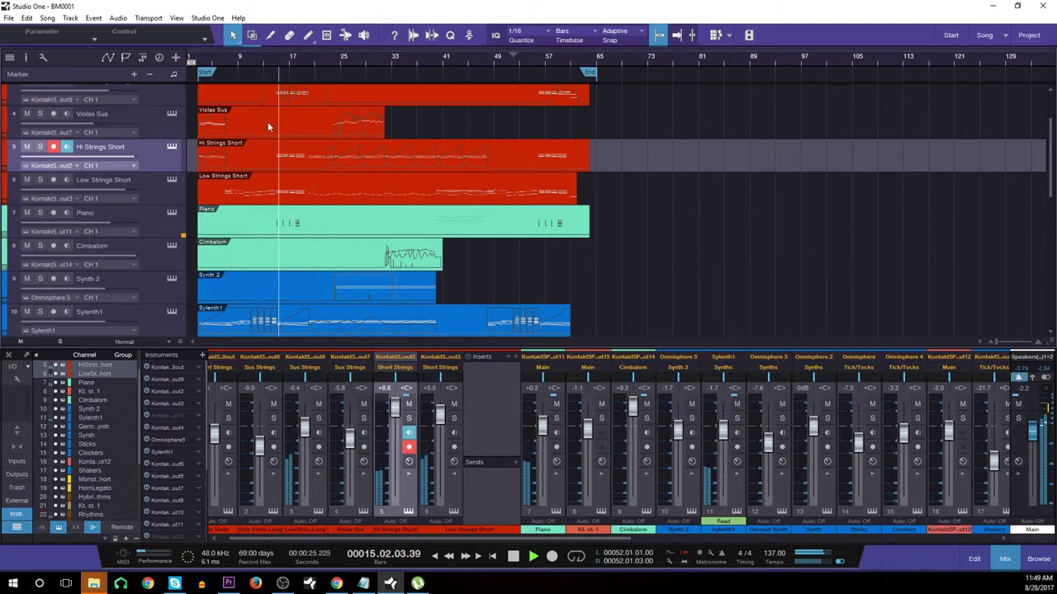
scroll(268, 124, up, 3)
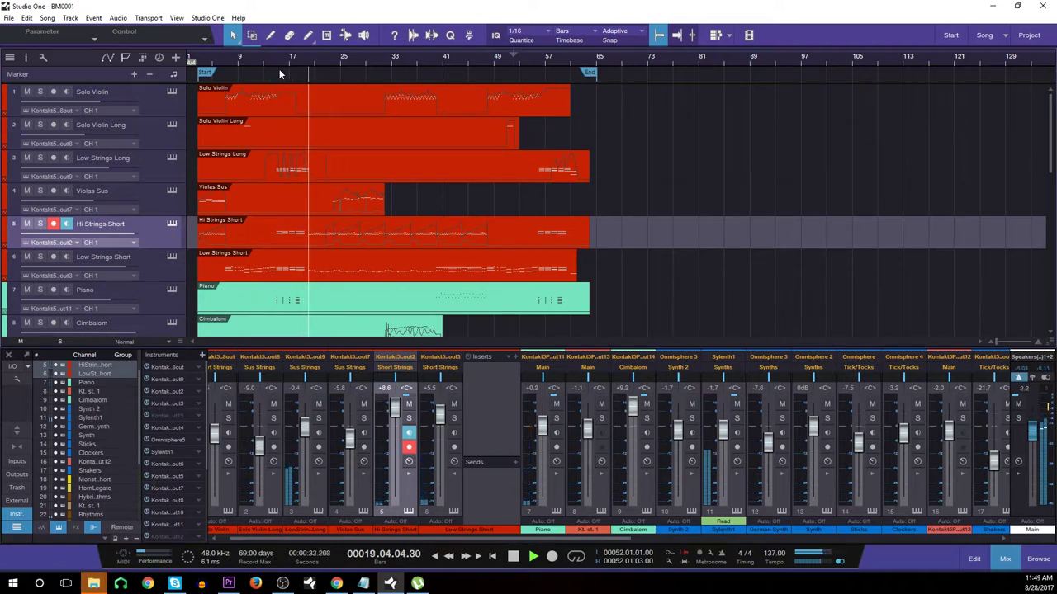
drag(276, 63, 254, 75)
scroll(321, 180, down, 5)
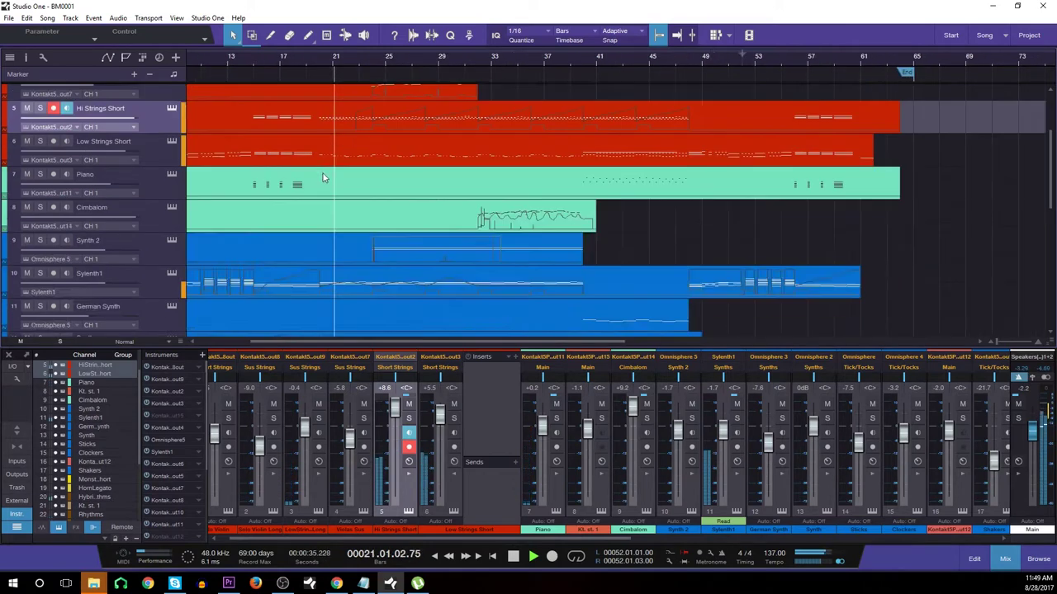
scroll(319, 175, down, 5)
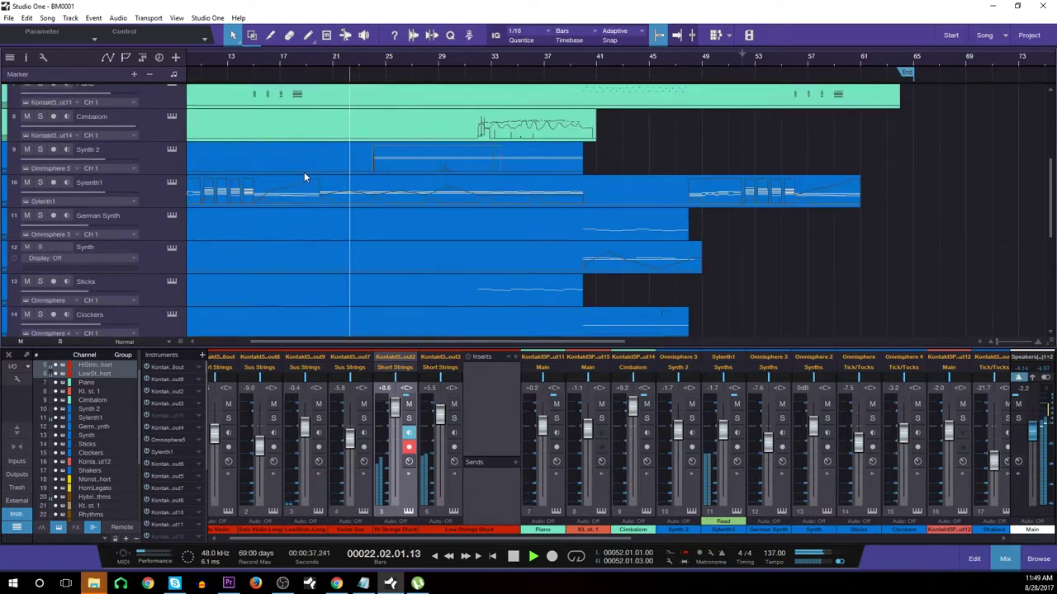
scroll(307, 188, up, 2)
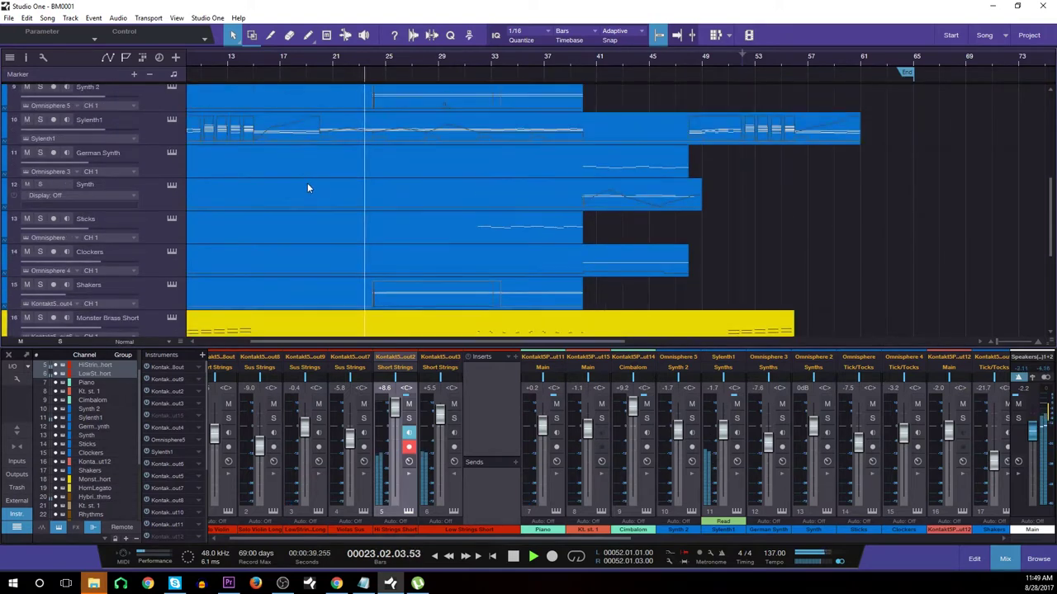
scroll(306, 188, up, 4)
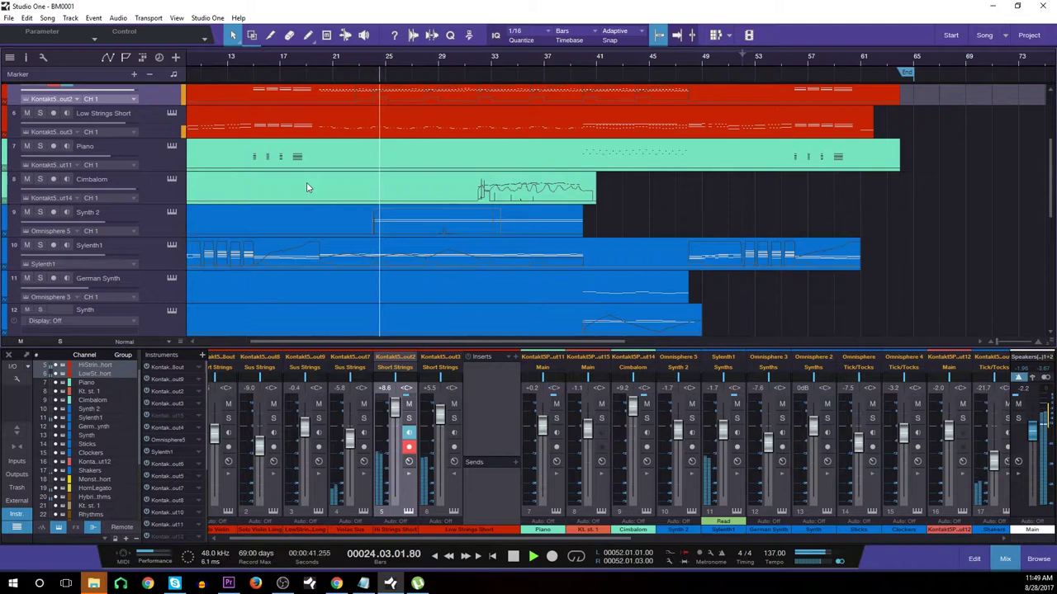
scroll(306, 187, up, 4)
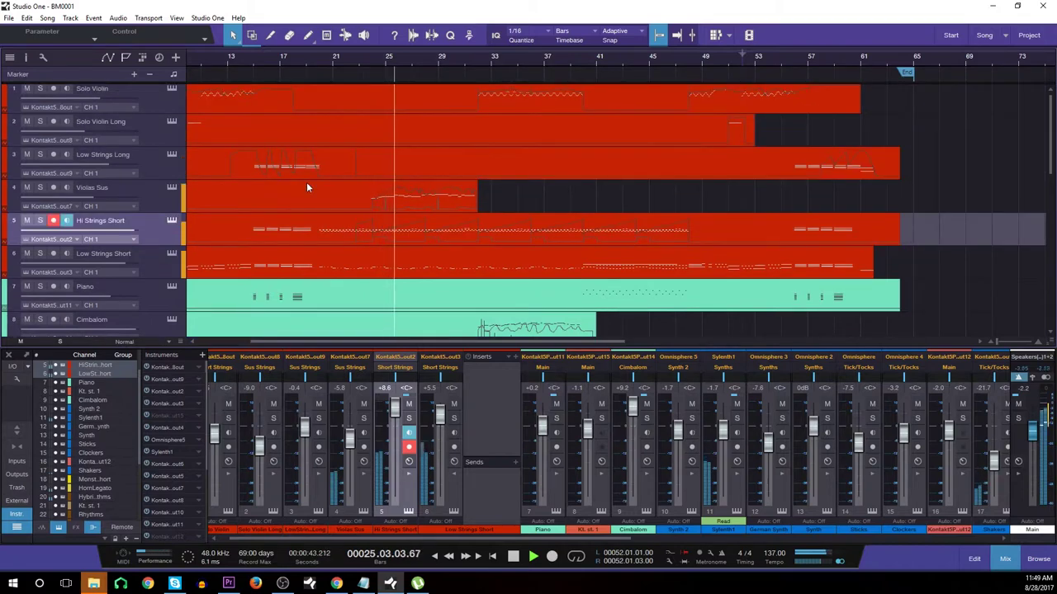
Inspect the Violas Sus notes and modulation from bar 24 in the note editor, followed by the Solo Violin part.
double_click(372, 186)
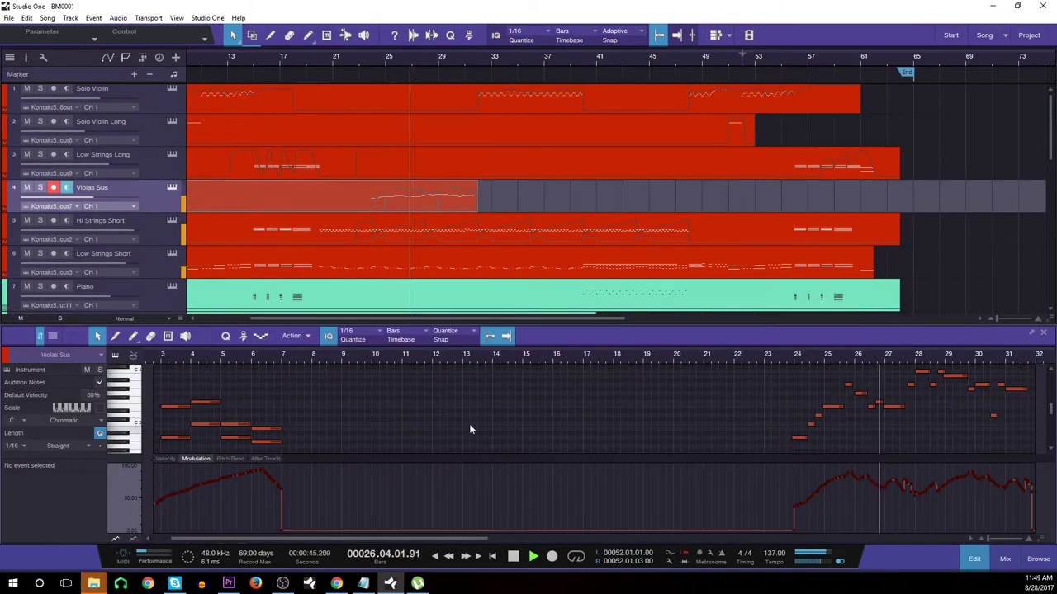
drag(861, 358, 416, 382)
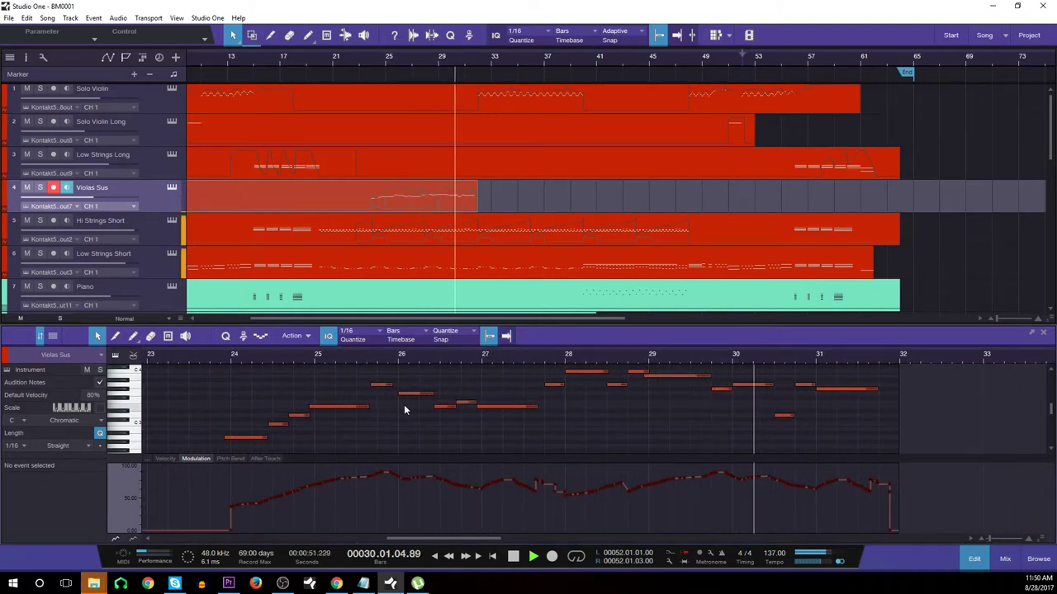
click(527, 103)
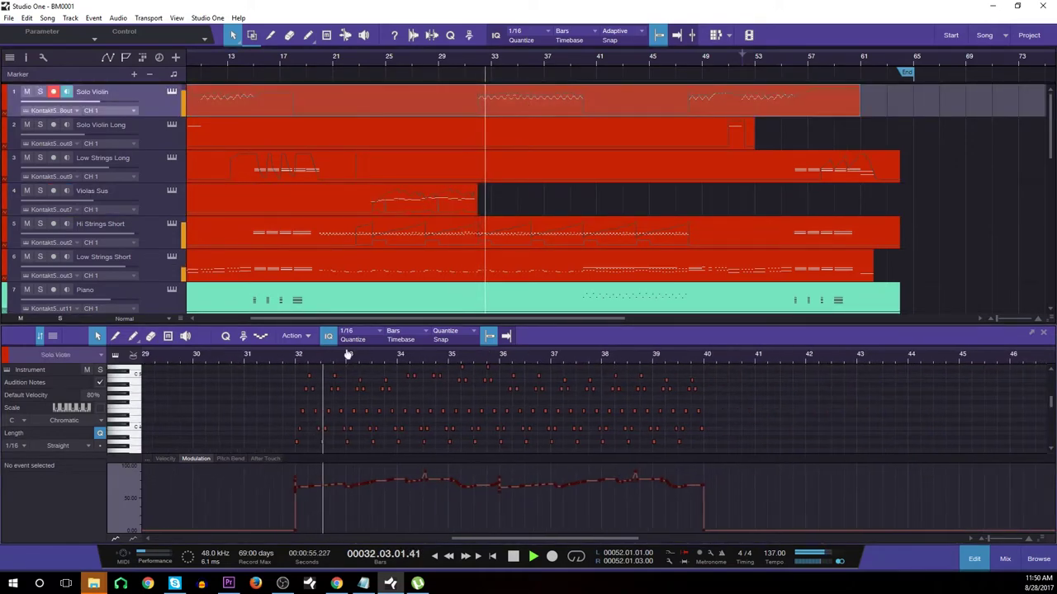
Show the Cimbalom part in the note editor, focused on its notes and modulation between bars 32 and 41.
scroll(476, 224, down, 3)
click(497, 182)
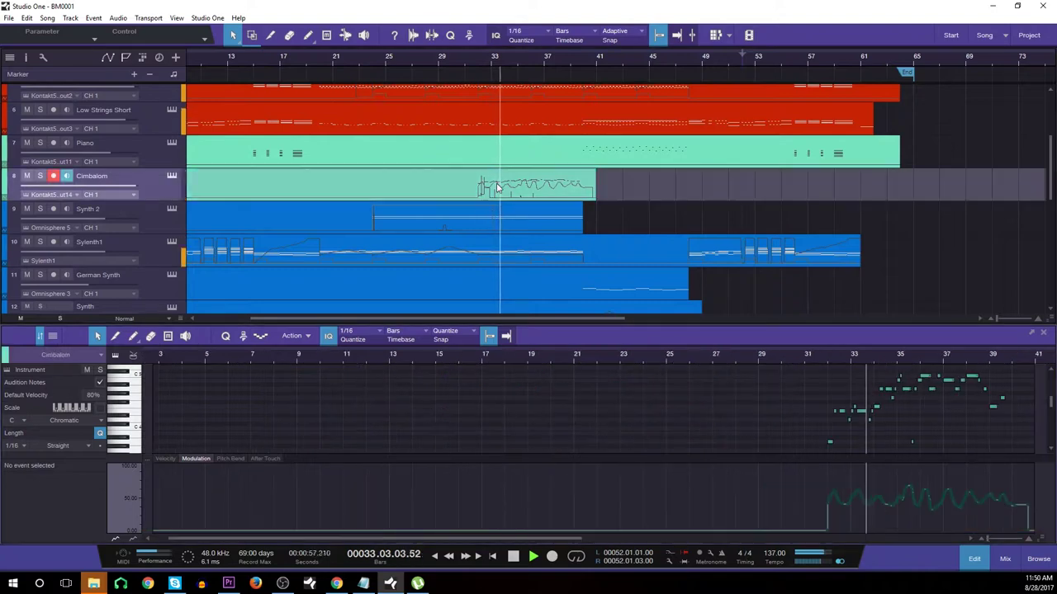
drag(910, 358, 557, 377)
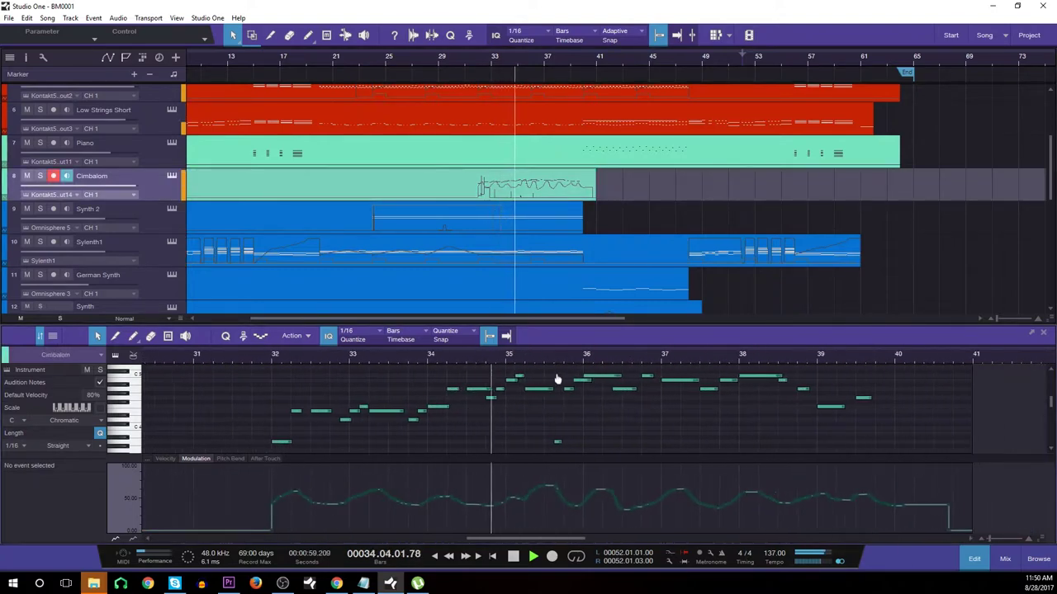
scroll(557, 379, down, 1)
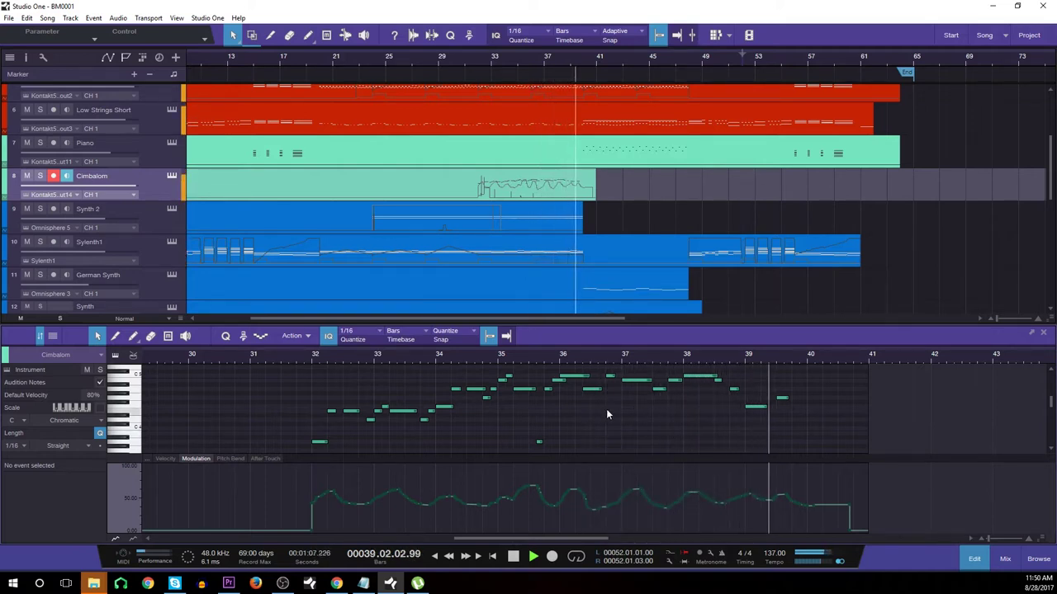
Show the Piano part in the note editor, focused on the section after bar 40.
drag(665, 61, 550, 107)
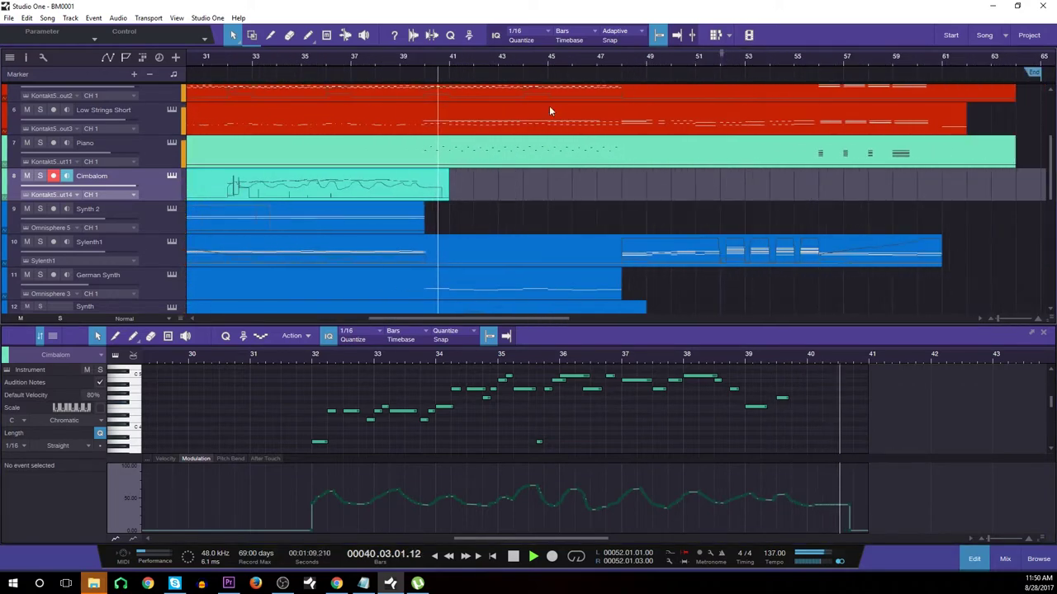
click(531, 158)
drag(753, 361, 526, 378)
scroll(516, 445, up, 1)
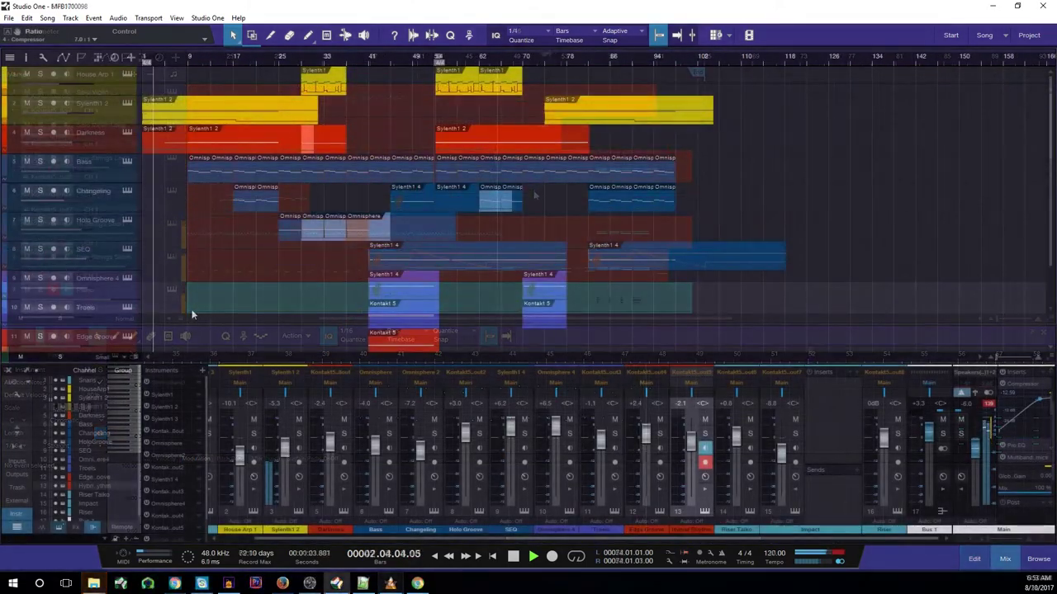
Examine the MFB1700098 song's track arrangement and mixer channels, focusing on the section from bar 11 onward during playback.
scroll(53, 289, down, 3)
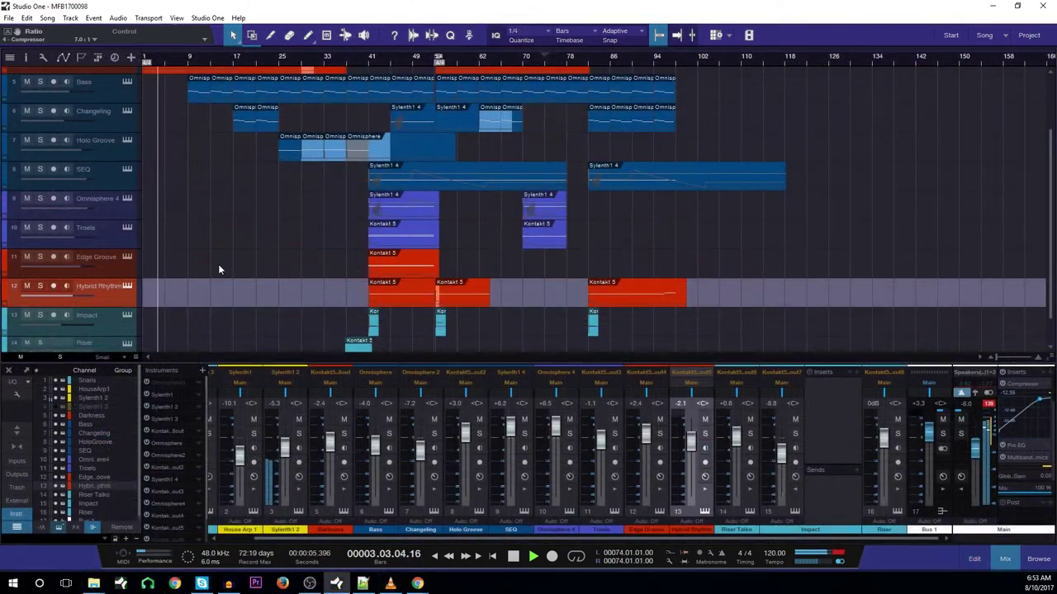
scroll(218, 269, up, 3)
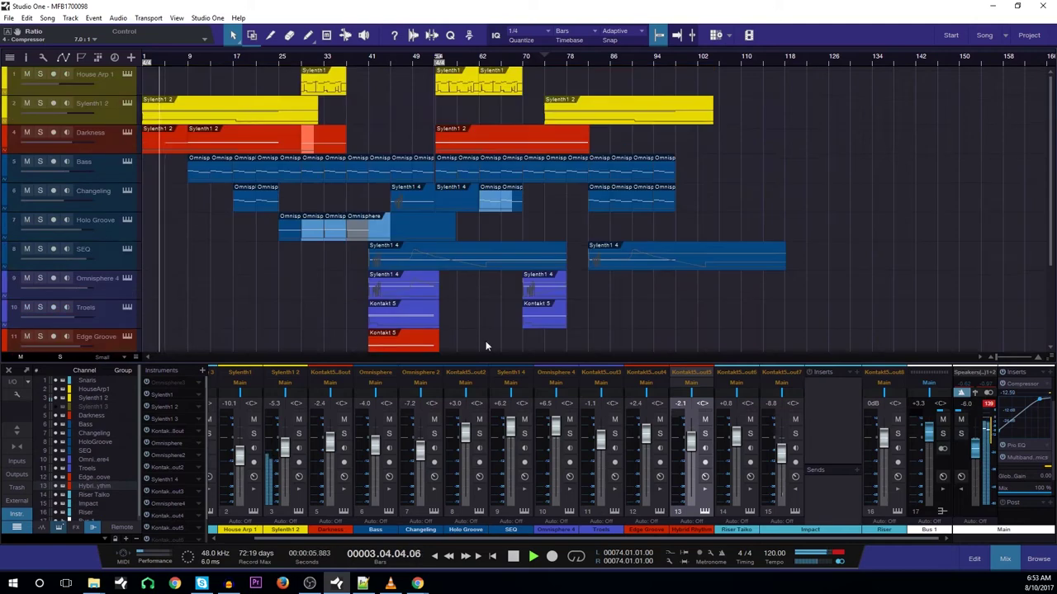
click(795, 491)
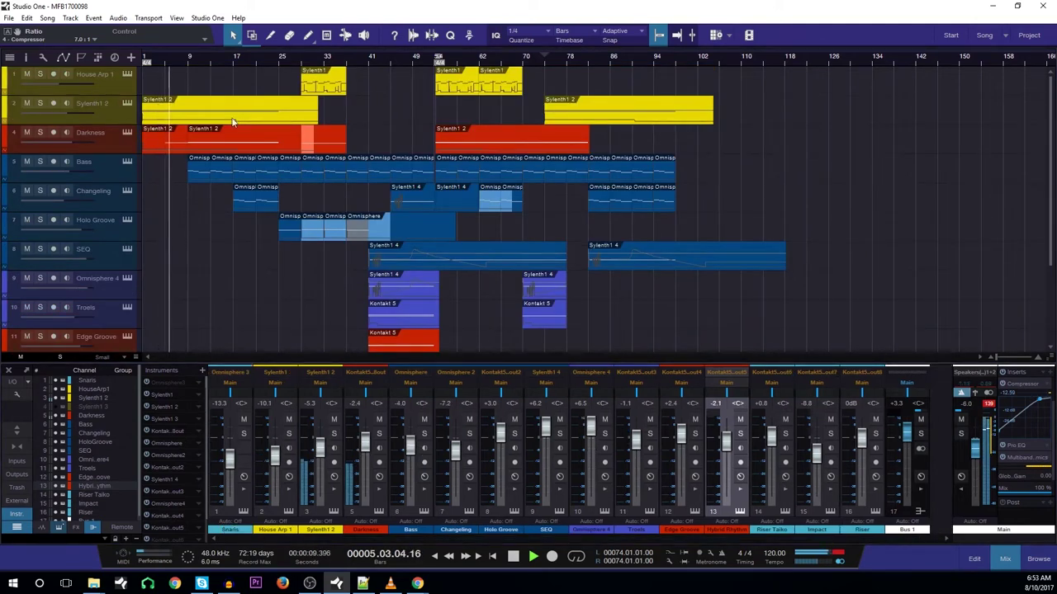
drag(174, 61, 217, 82)
scroll(261, 146, down, 1)
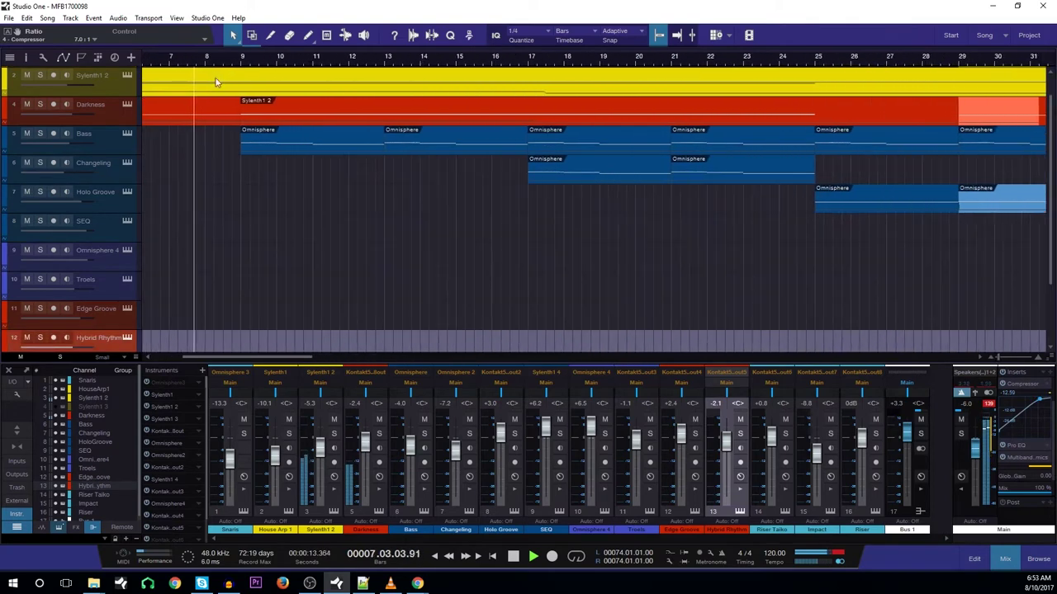
drag(267, 356, 266, 359)
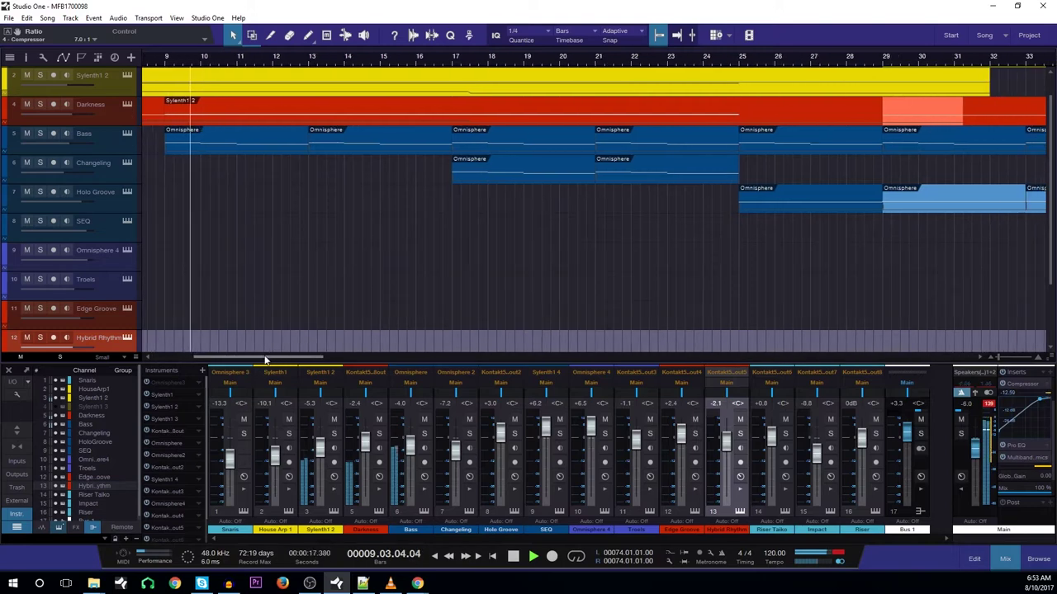
drag(338, 62, 264, 46)
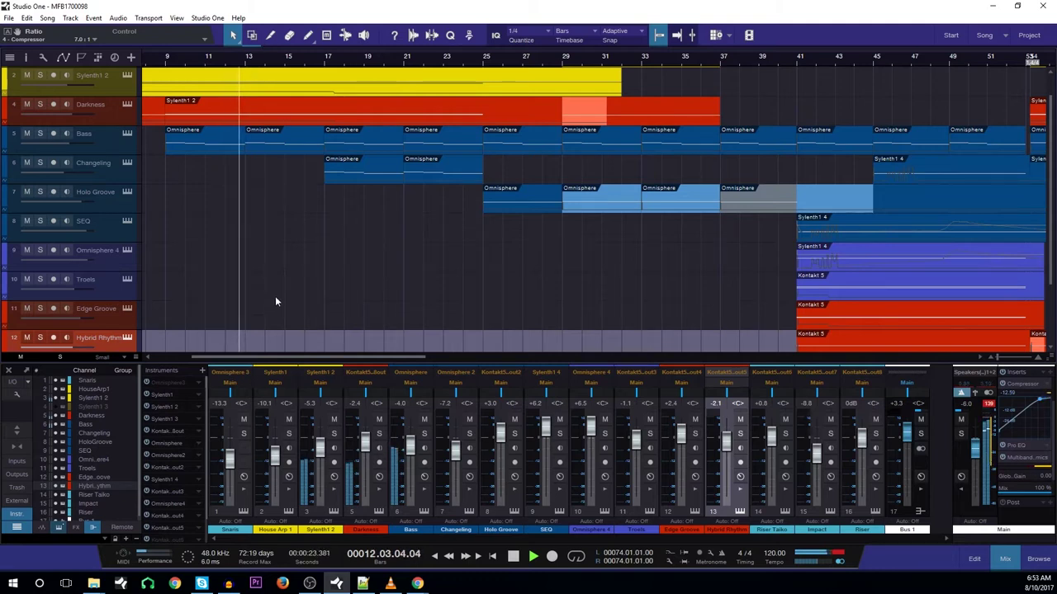
drag(306, 358, 322, 357)
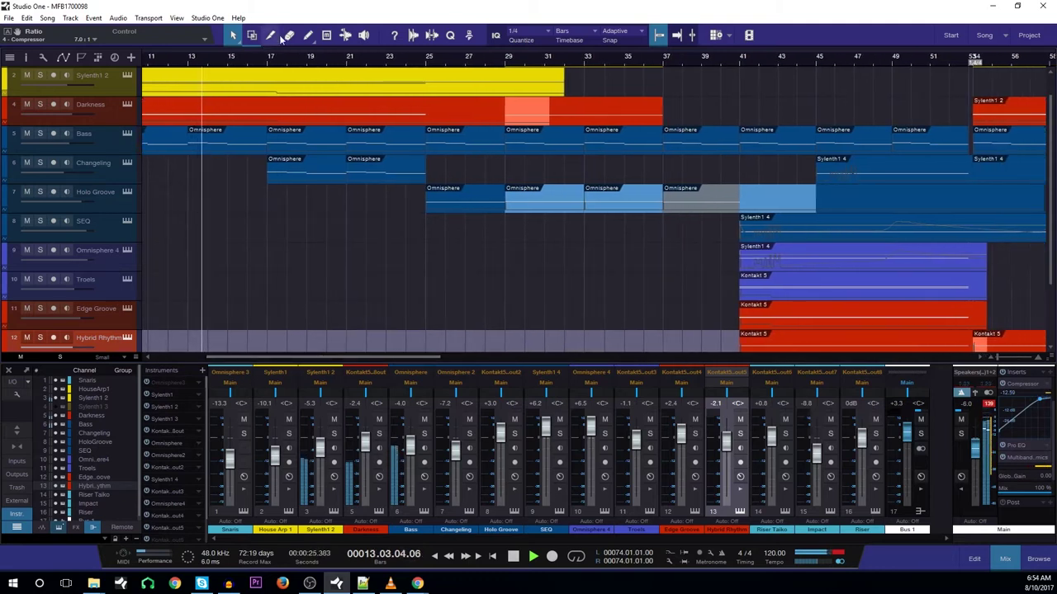
Inspect the instrument patches of the Sylenth1 2, Bass and Changeling tracks, closing each instrument window after viewing.
click(127, 75)
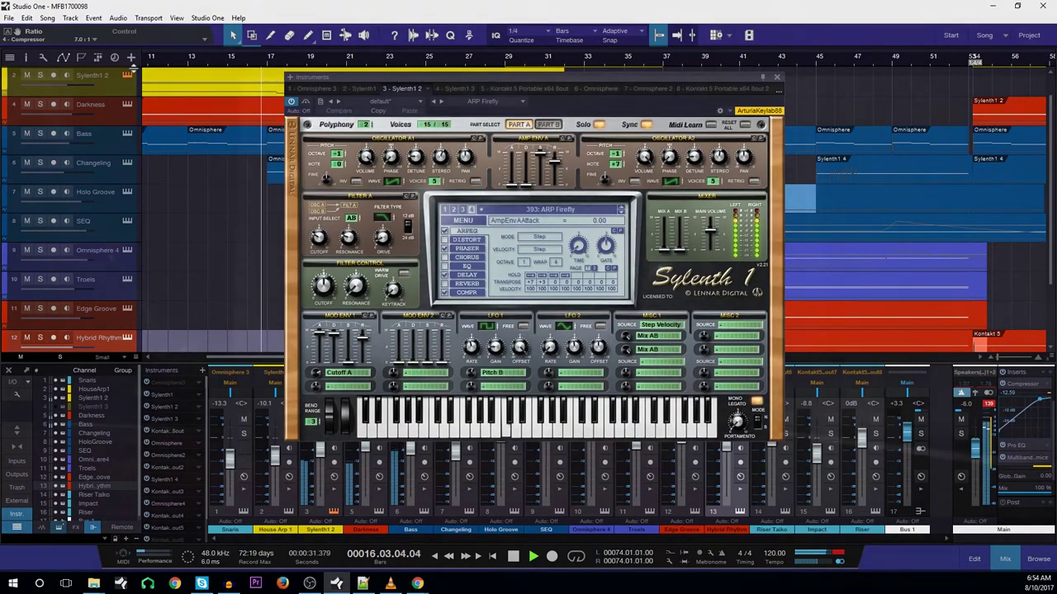
click(127, 76)
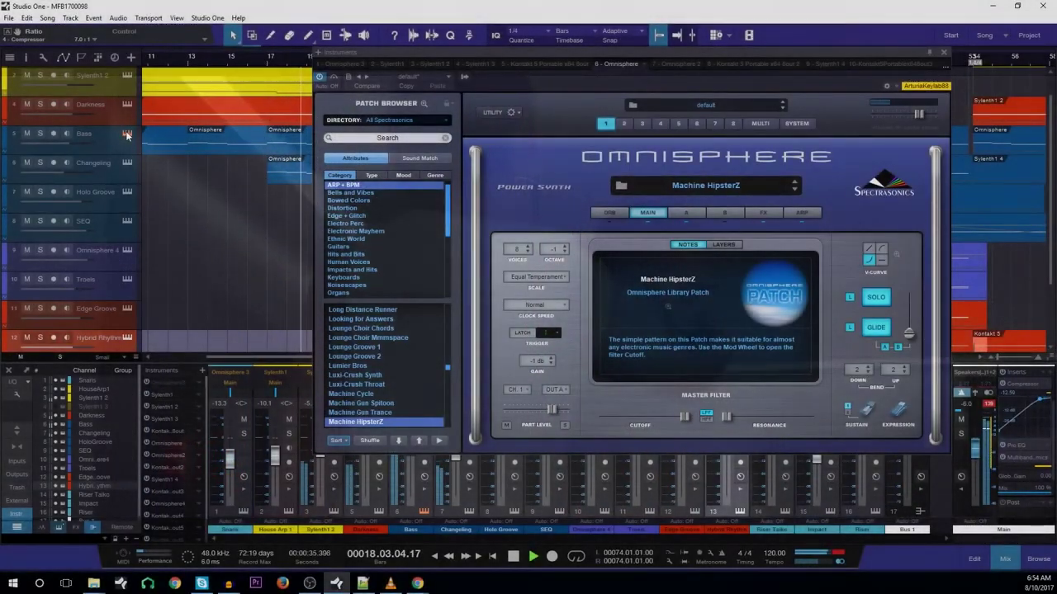
click(127, 132)
click(127, 163)
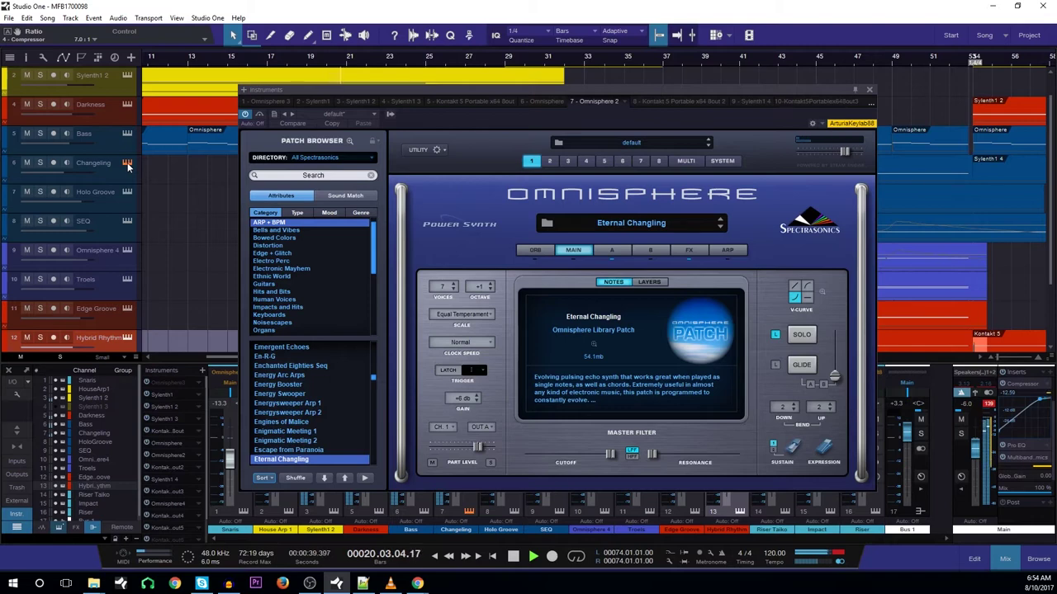
click(128, 164)
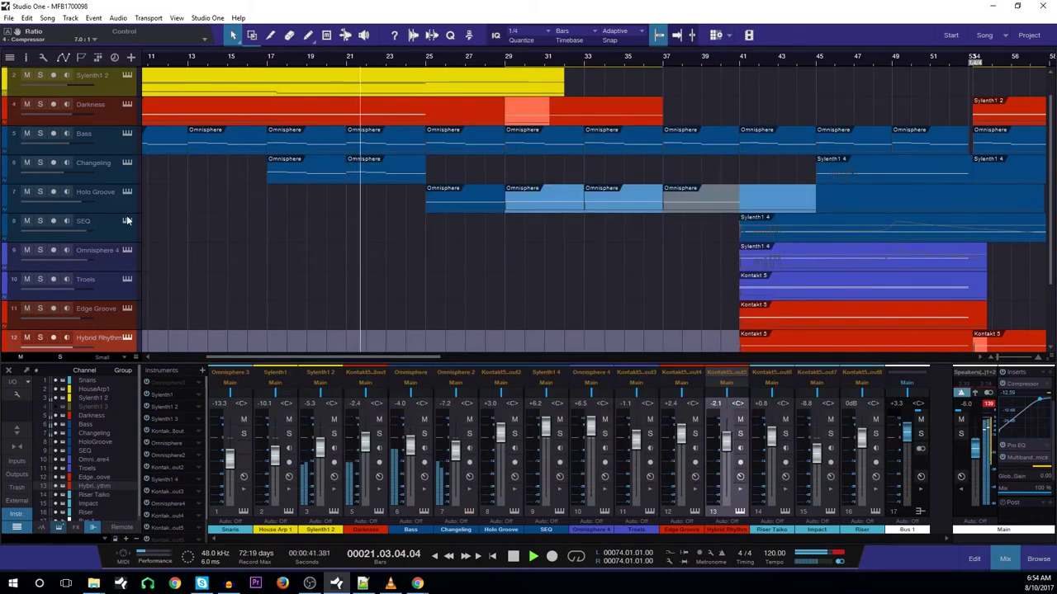
Open the Holo Groove track's Kontakt instrument and move its window clear of the early part of the arrangement.
click(127, 192)
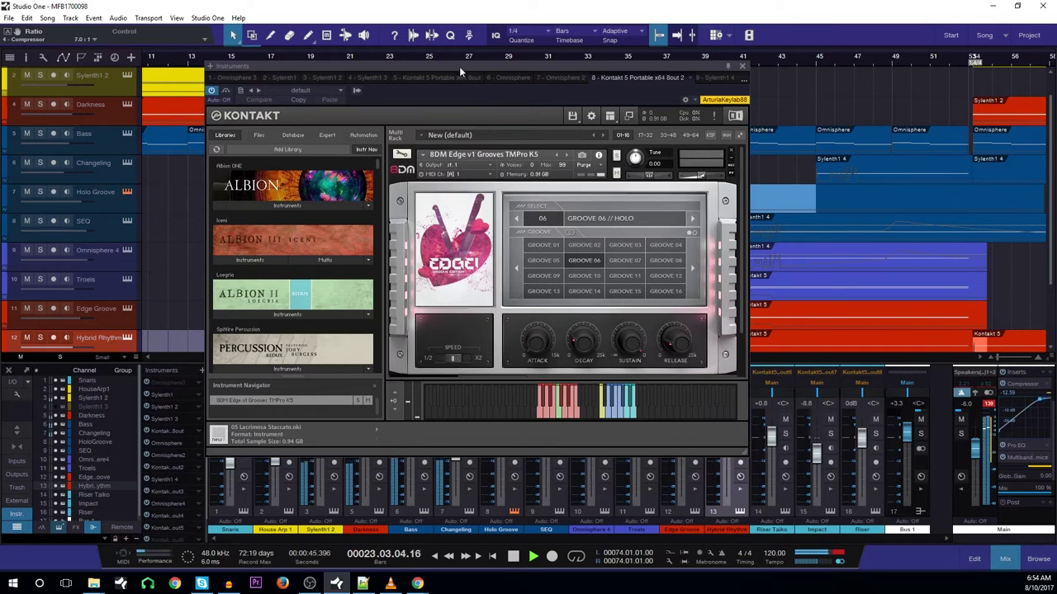
drag(459, 66, 737, 59)
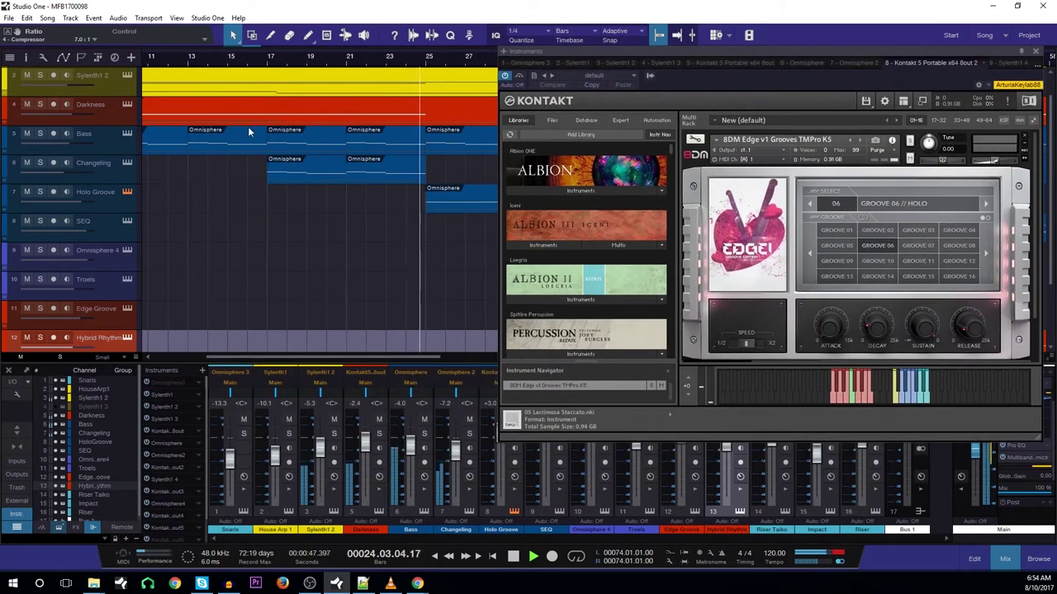
Close the Holo Groove instrument window and examine the arrangement from bar 25 to bar 60 during playback, from House Arp 1 down to Riser.
click(128, 192)
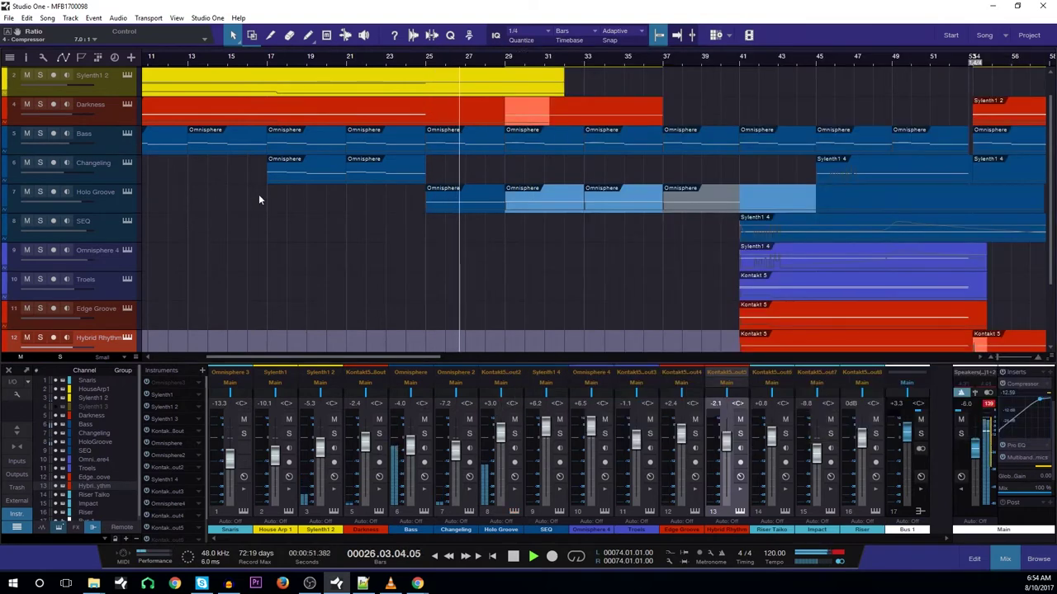
drag(495, 57, 376, 46)
key(w)
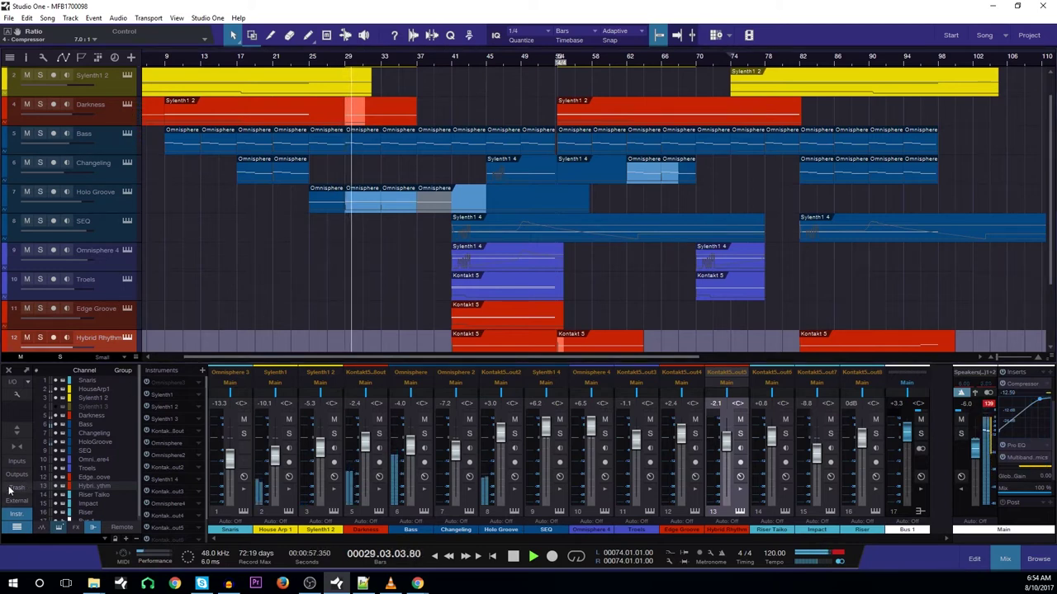
key(alt+Tab)
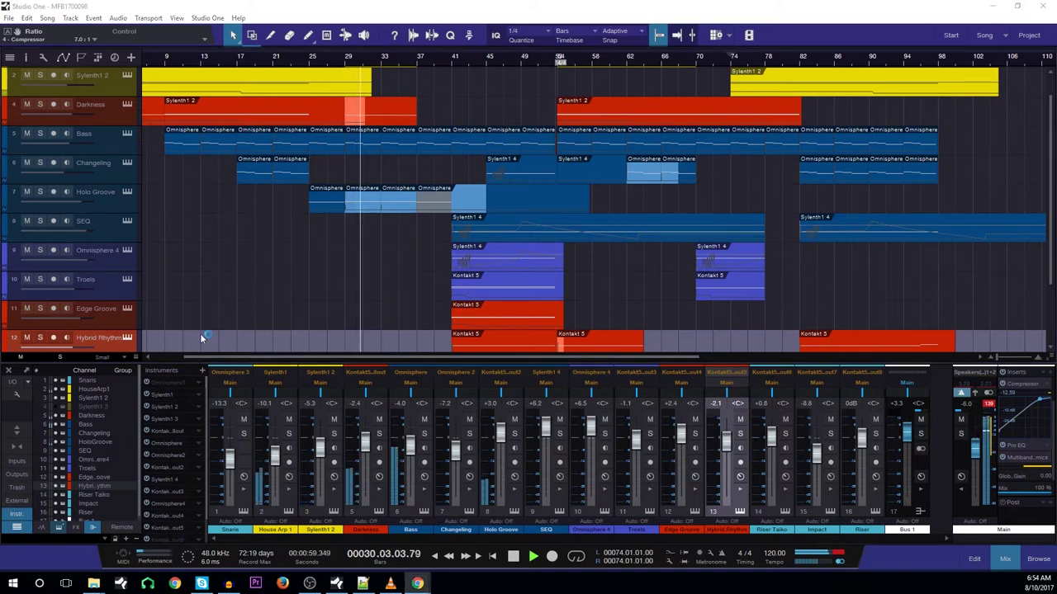
scroll(388, 78, up, 4)
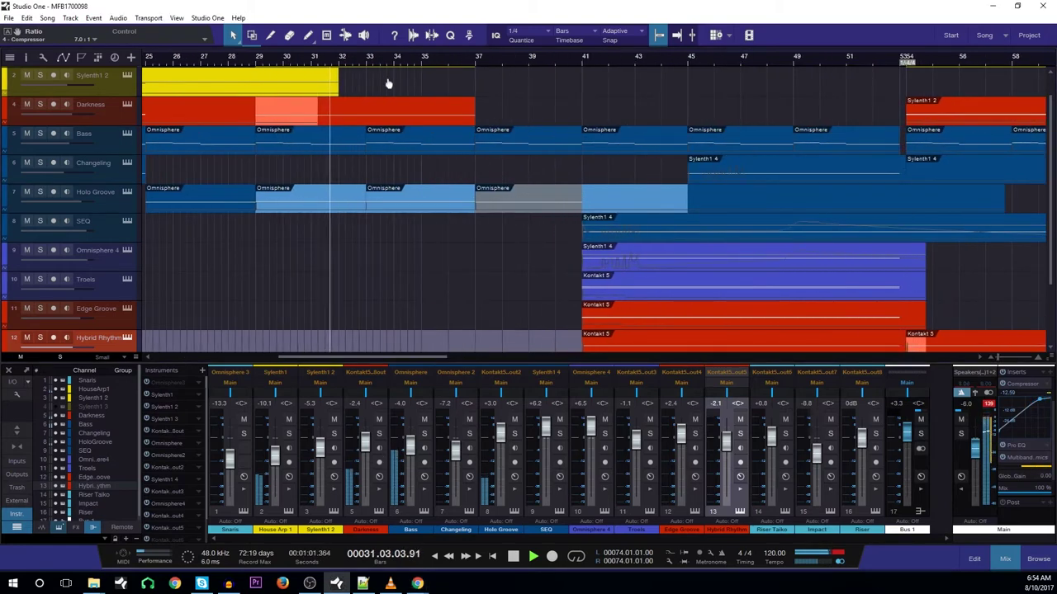
scroll(388, 82, down, 1)
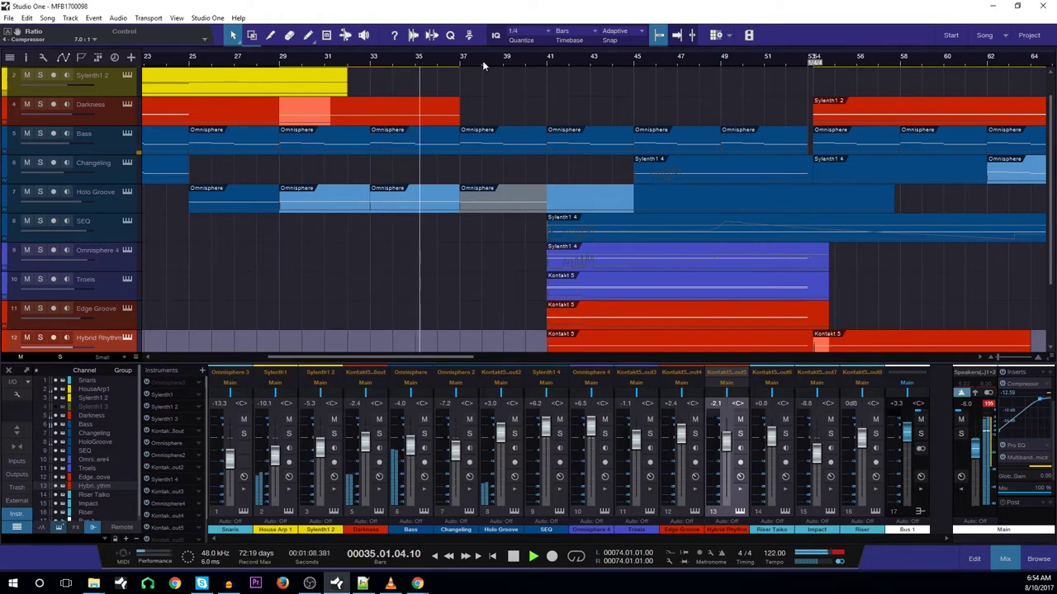
drag(483, 62, 415, 49)
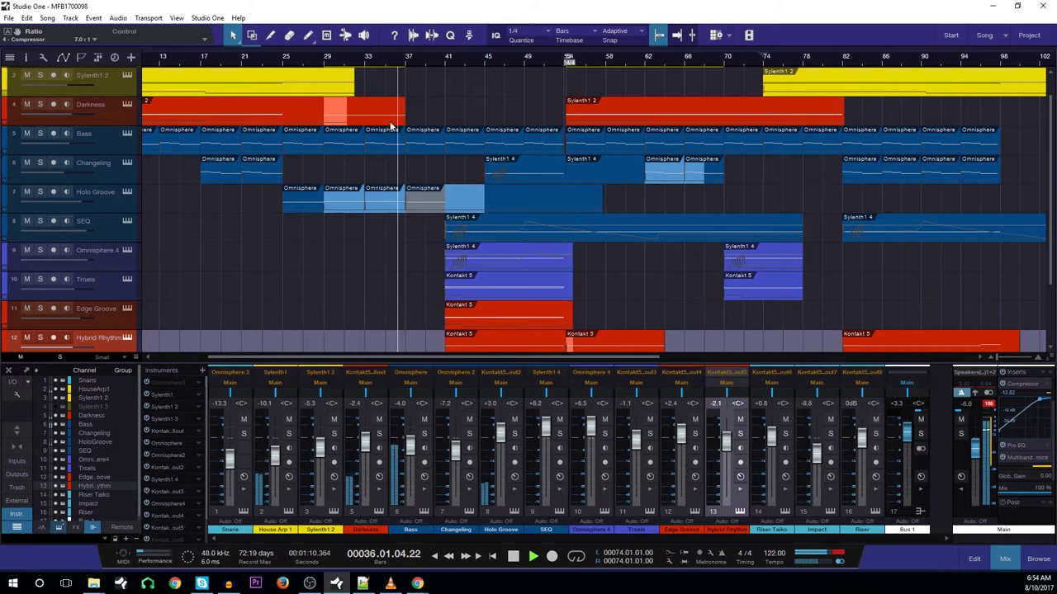
scroll(392, 180, up, 1)
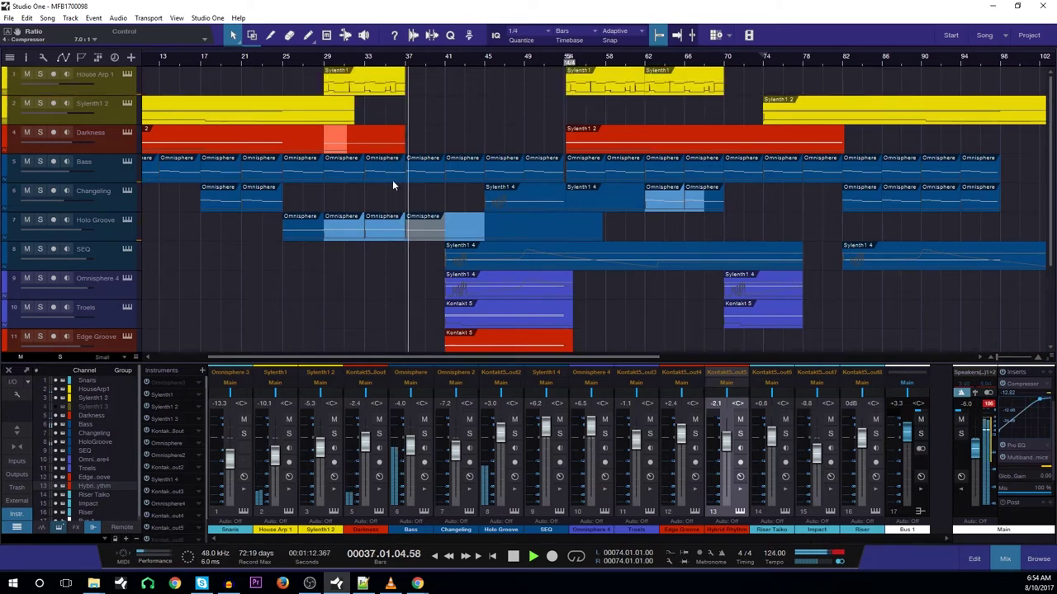
scroll(392, 180, down, 4)
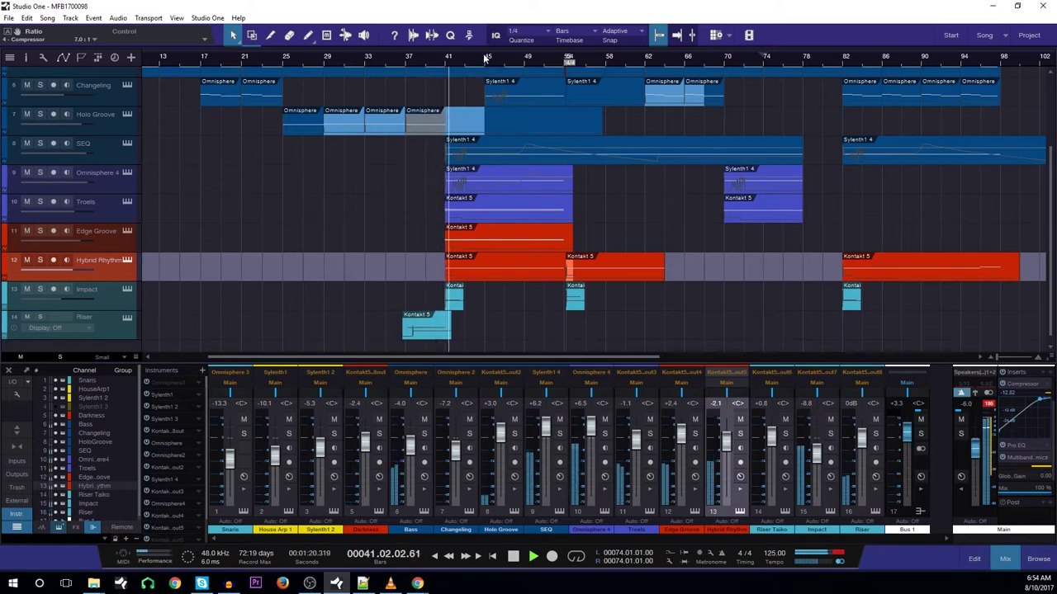
drag(483, 53, 483, 73)
scroll(447, 157, up, 4)
scroll(443, 170, down, 3)
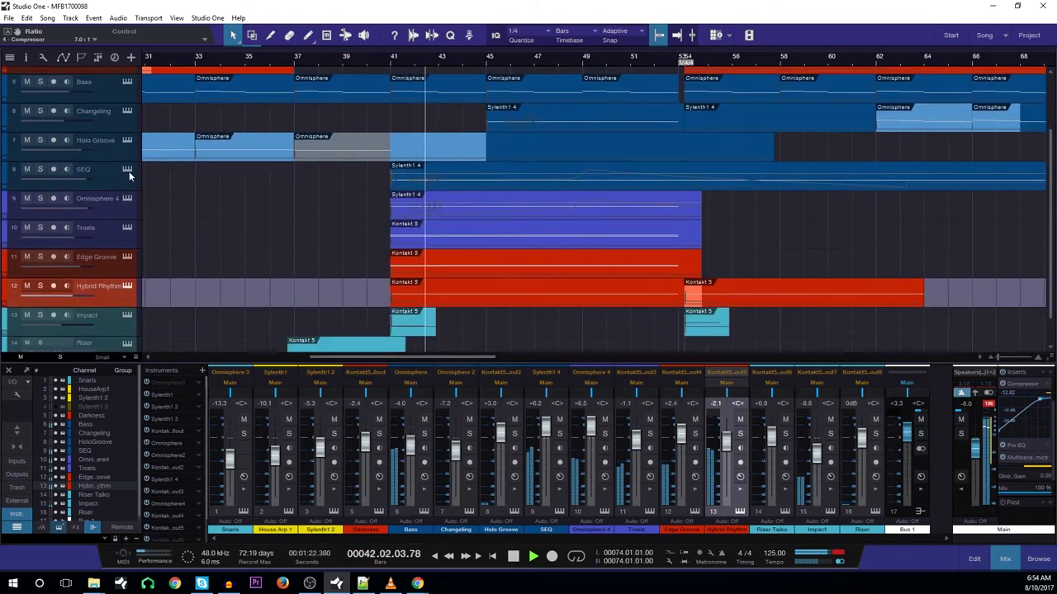
Inspect the SEQ track's Sylenth1 patch and the Omnisphere 4 track's patch, moving their windows as needed and closing the SEQ instrument at the end.
click(127, 170)
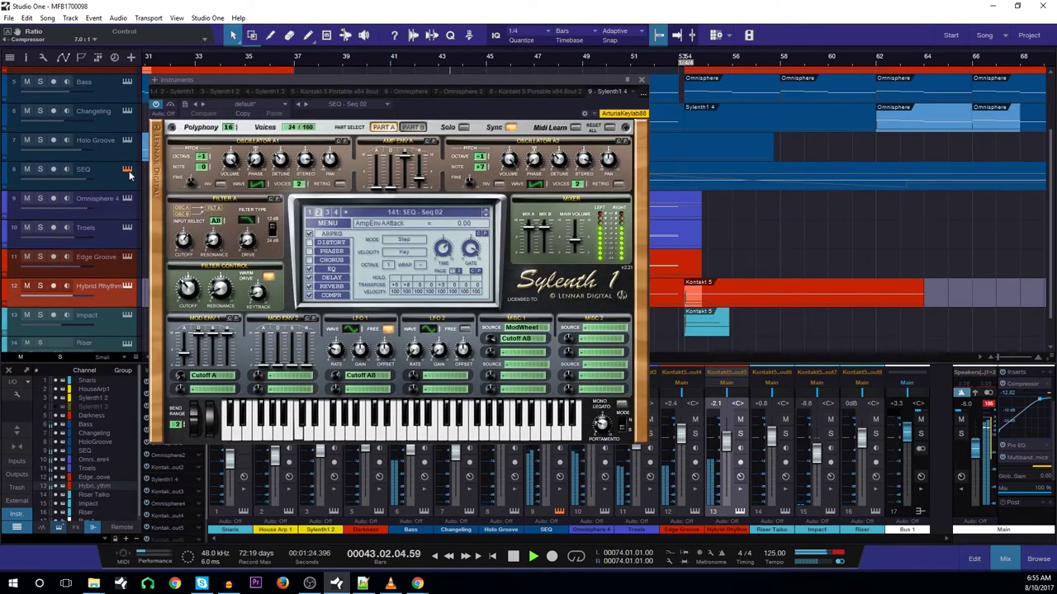
click(128, 170)
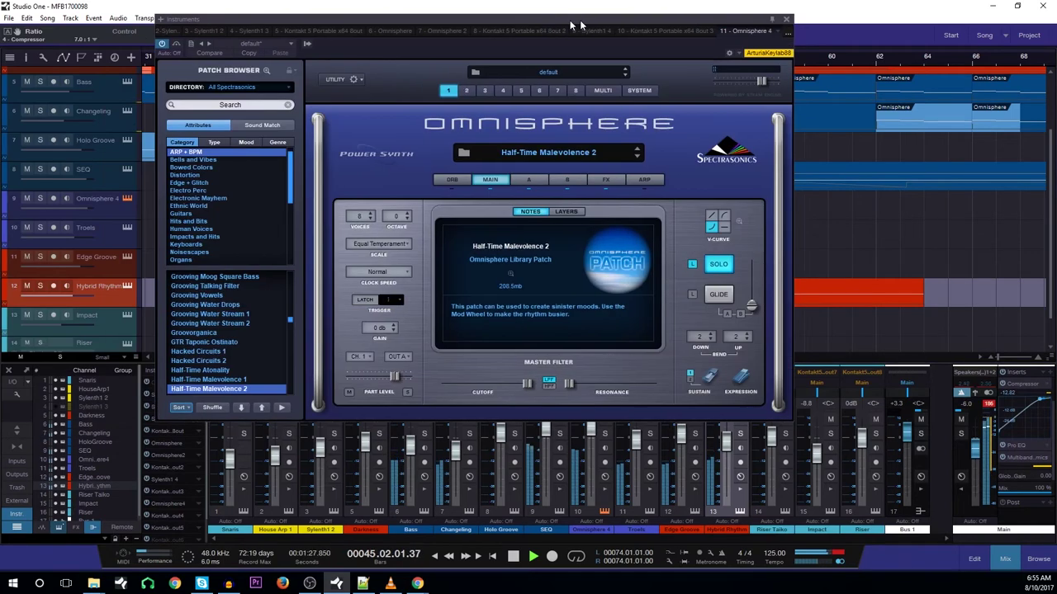
drag(569, 20, 582, 20)
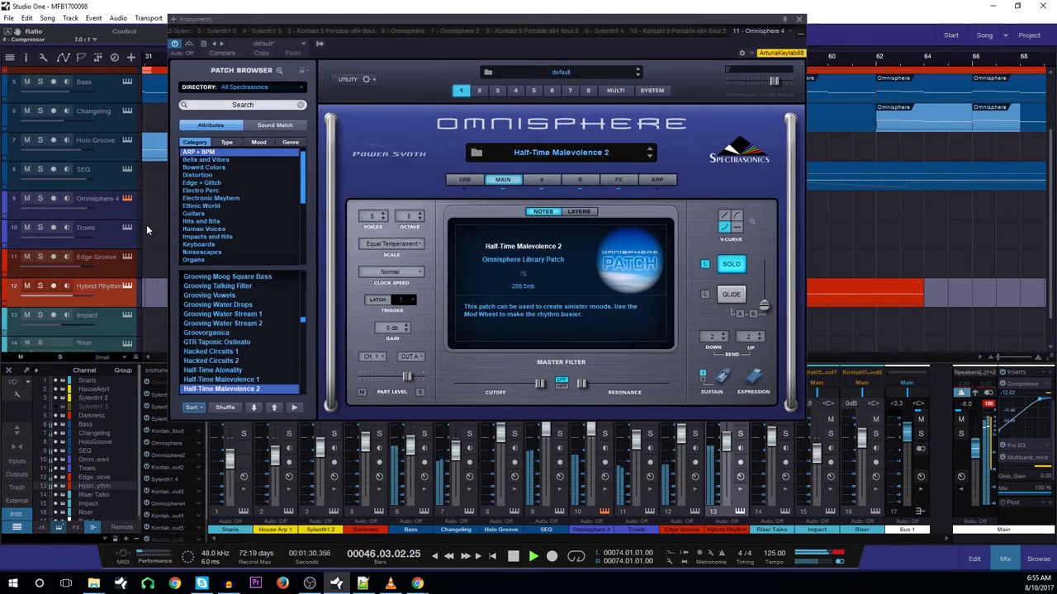
click(127, 170)
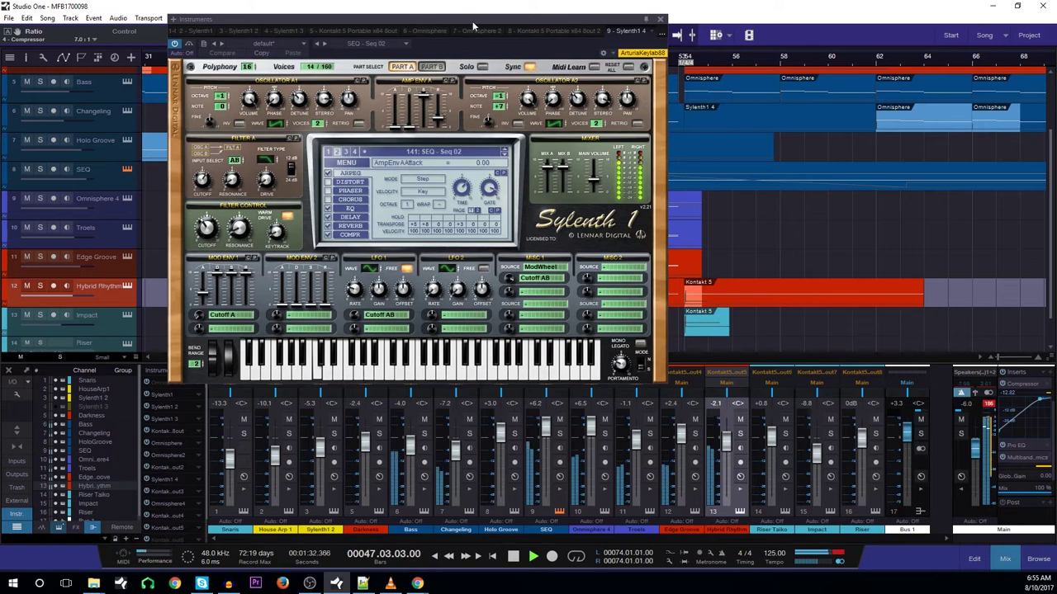
drag(472, 28, 475, 60)
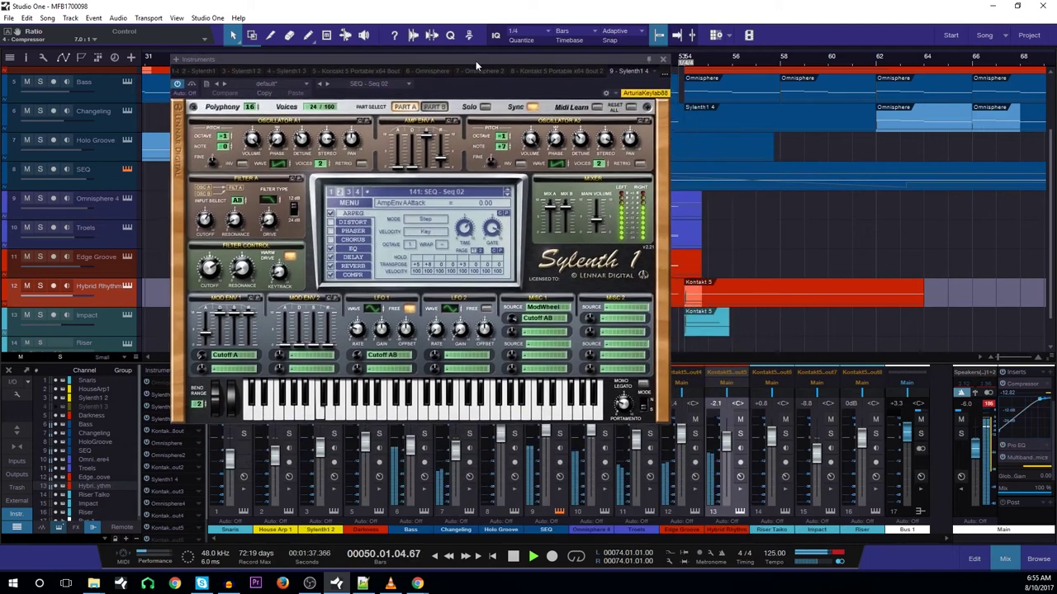
click(662, 59)
Show the Bass part starting at bar 54 in the note editor, widened to include the neighbouring parts.
drag(474, 57, 384, 49)
scroll(456, 187, up, 2)
double_click(417, 147)
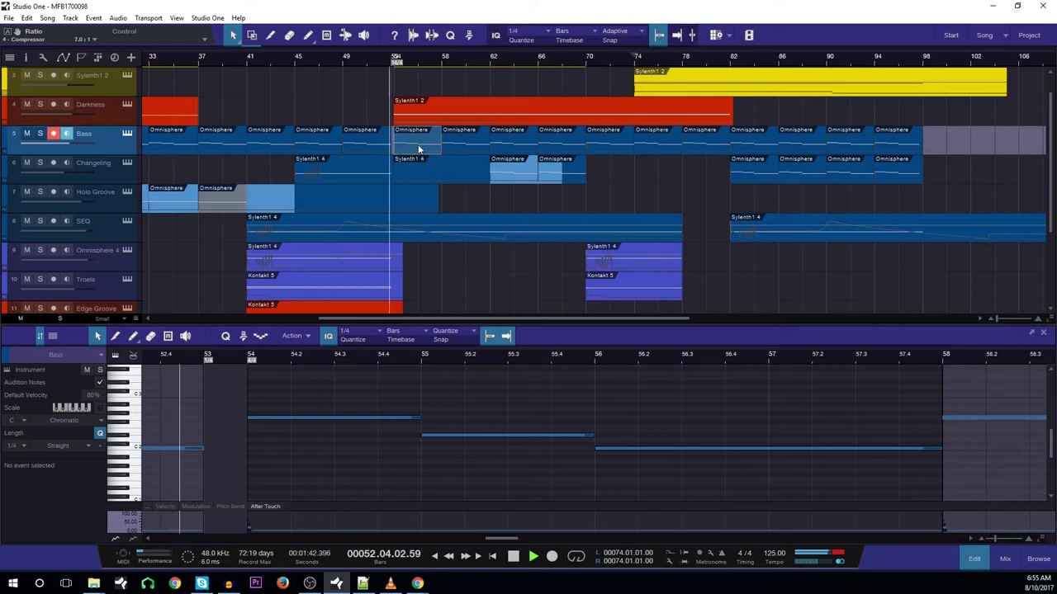
drag(375, 351, 285, 344)
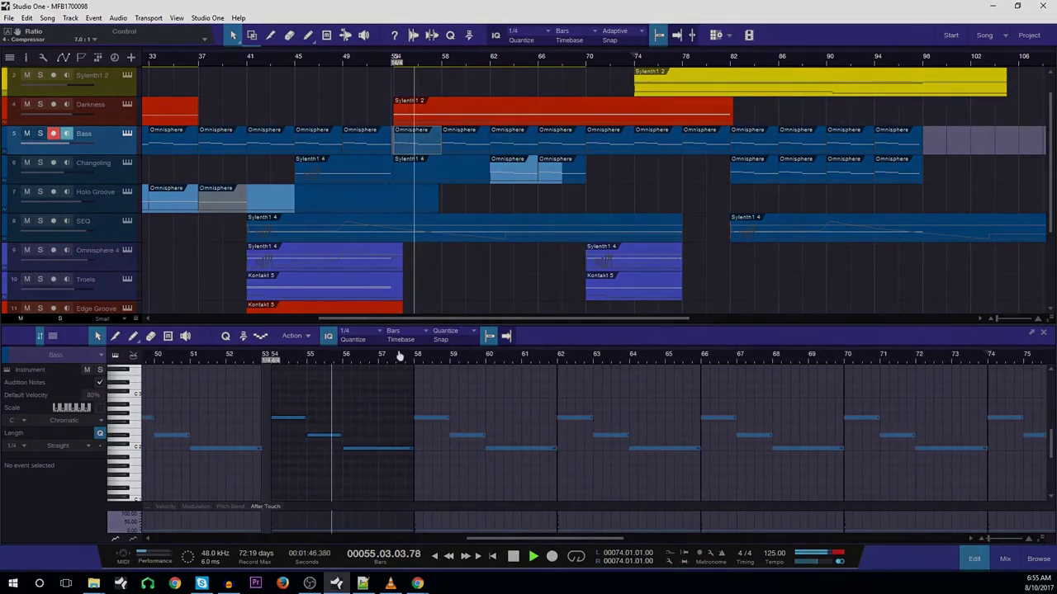
key(w)
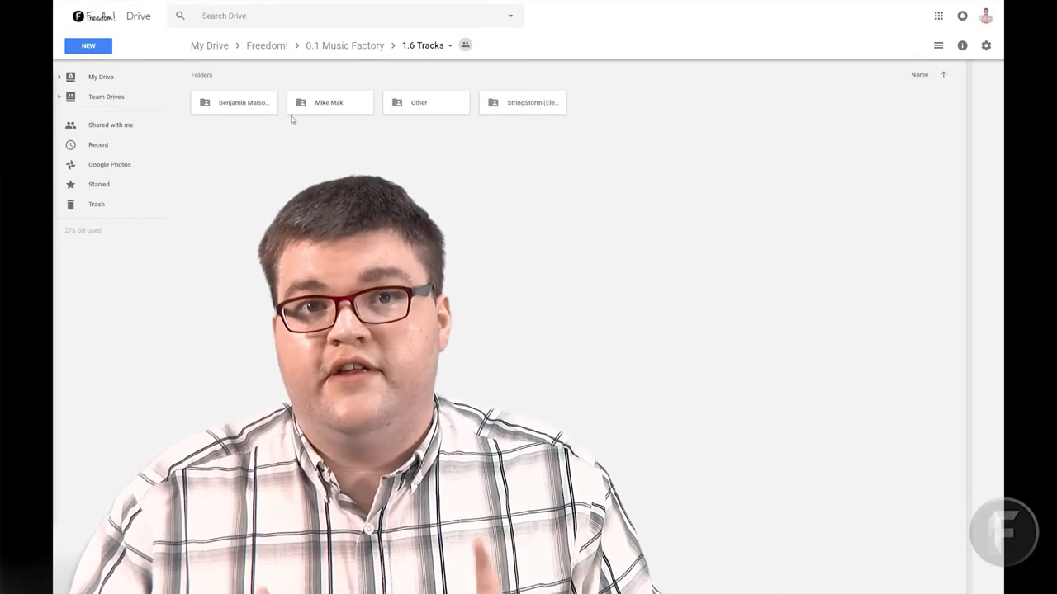
Switch to Google Drive and open the artist folder for Cinematic - Orchestral, Electronic music inside 1.6 Tracks.
click(255, 106)
double_click(255, 105)
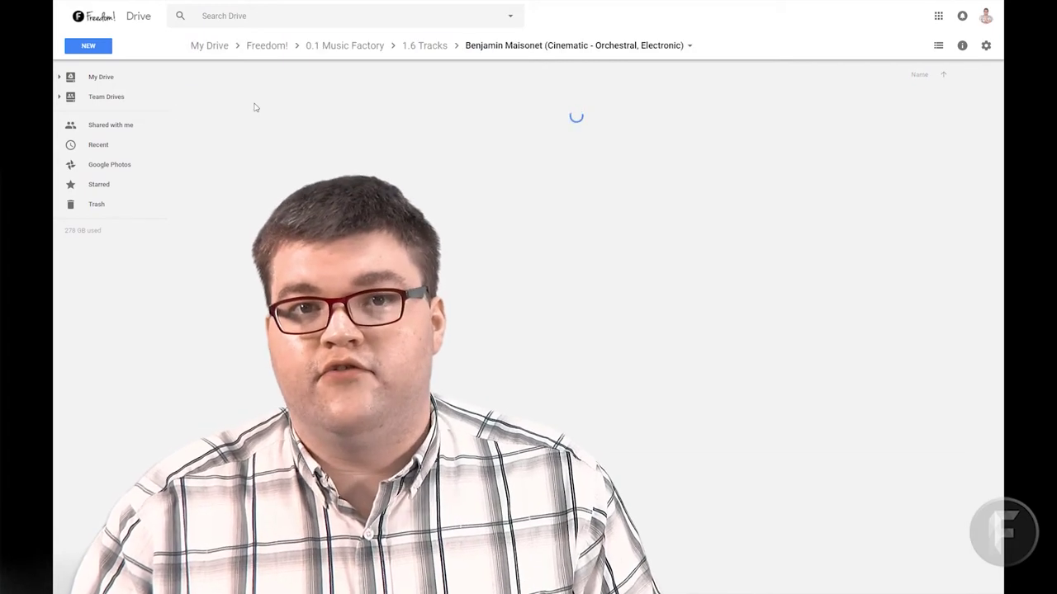